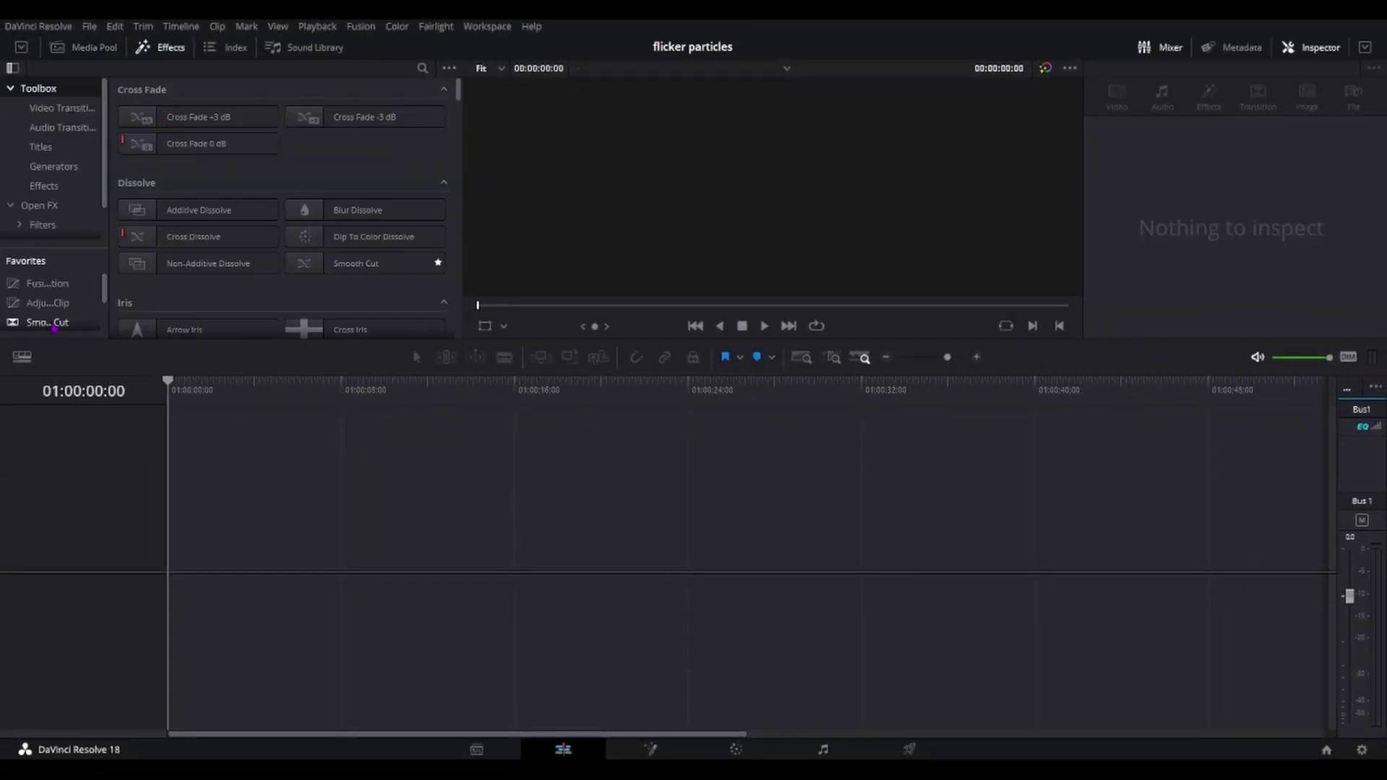
Place a Fusion Composition clip at the start of the timeline's first video track and open it for Fusion compositing
left_click_drag(54, 292, 175, 563)
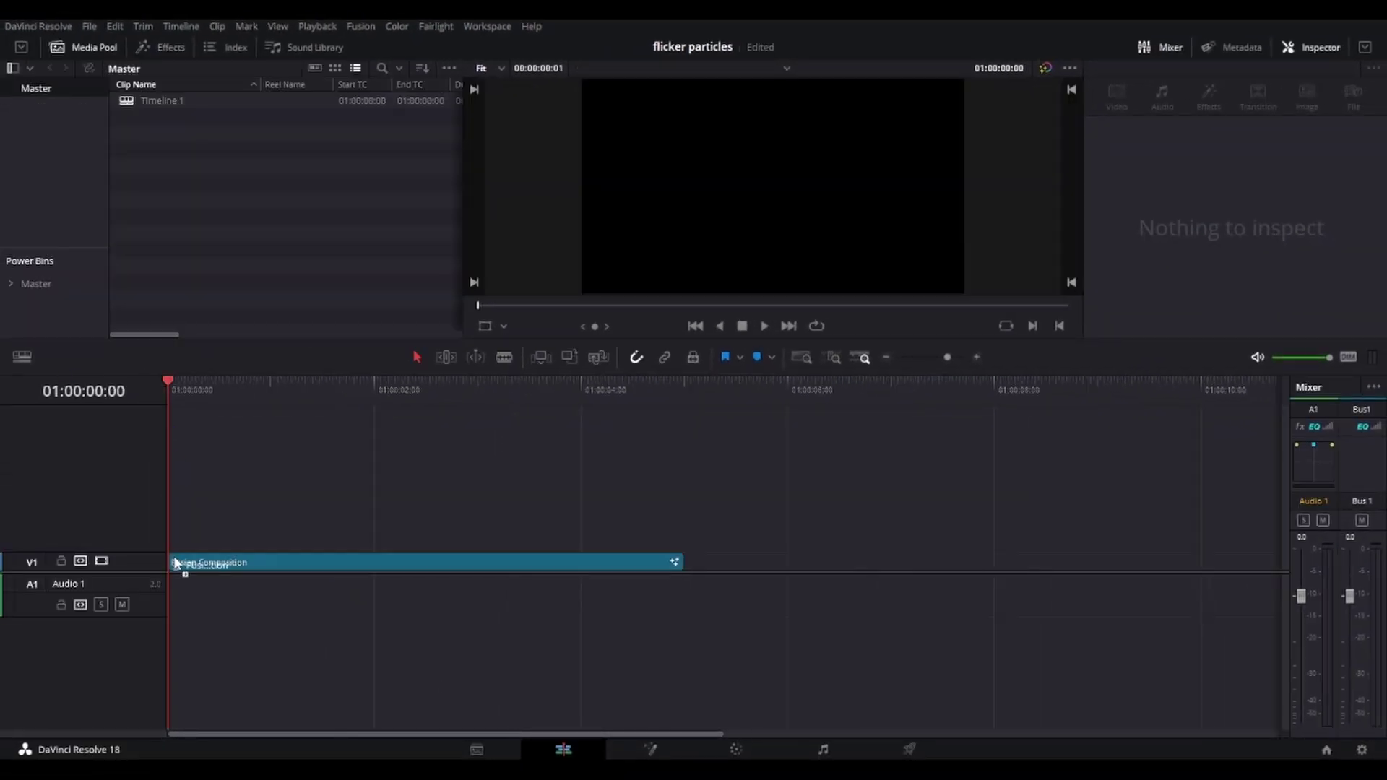
left_click(240, 562)
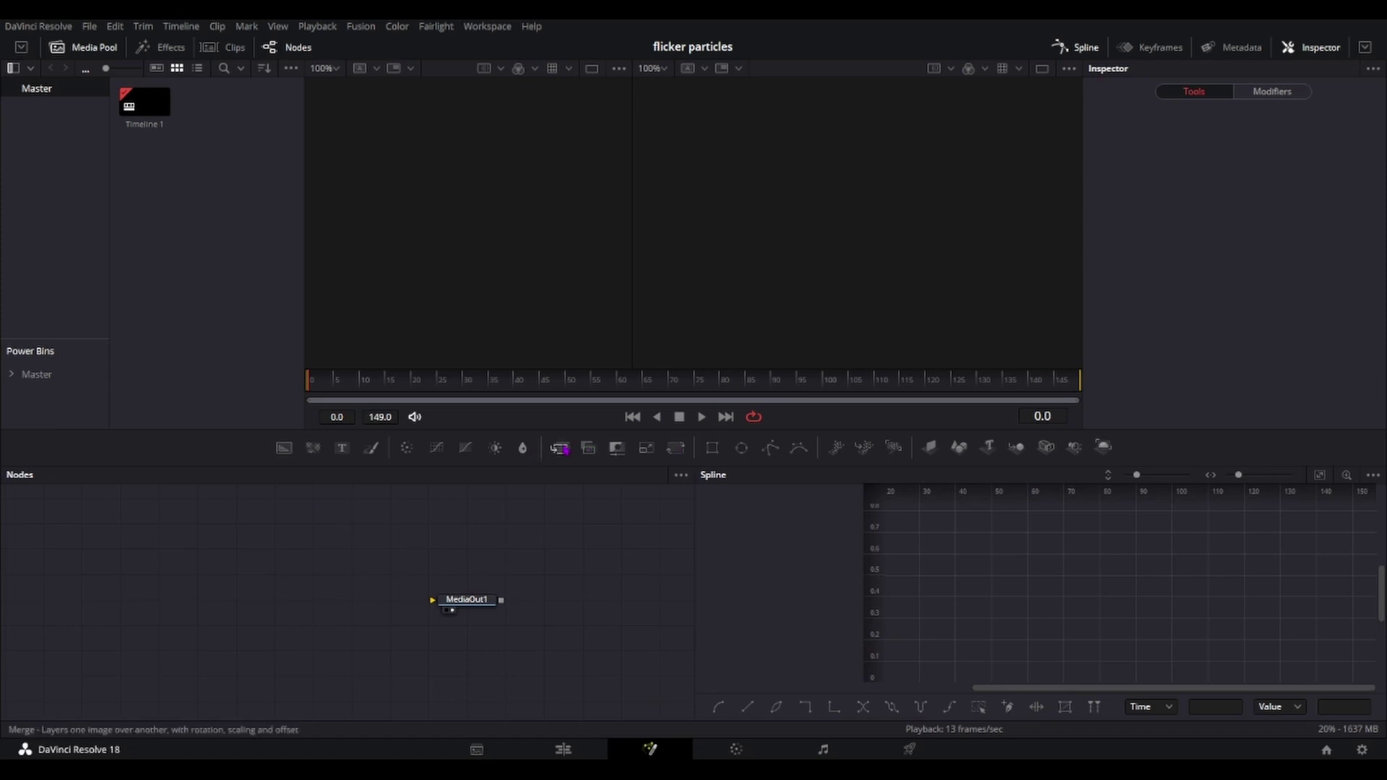
Add a Background node with a white color (#ffffff) and show it in the first viewer
left_click(284, 448)
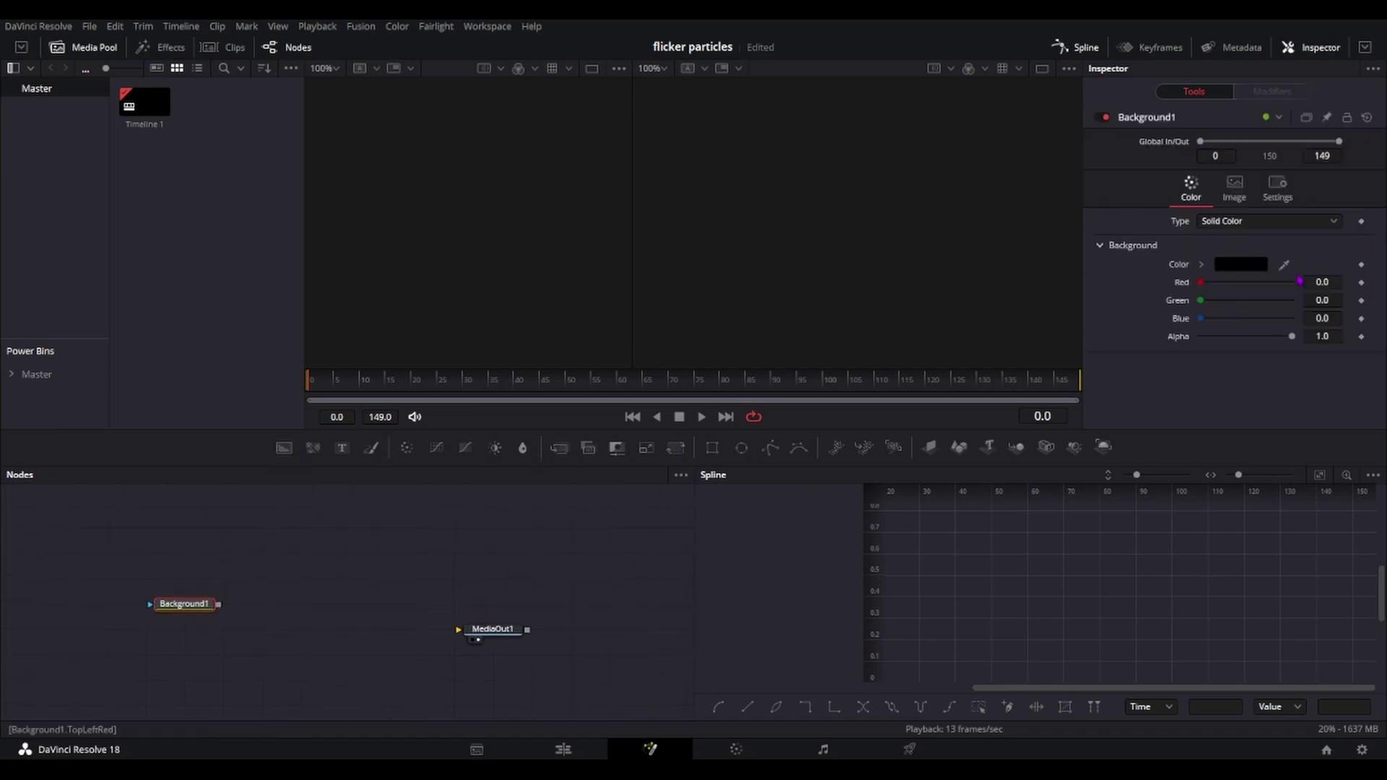
left_click(1253, 268)
left_click_drag(853, 355, 863, 244)
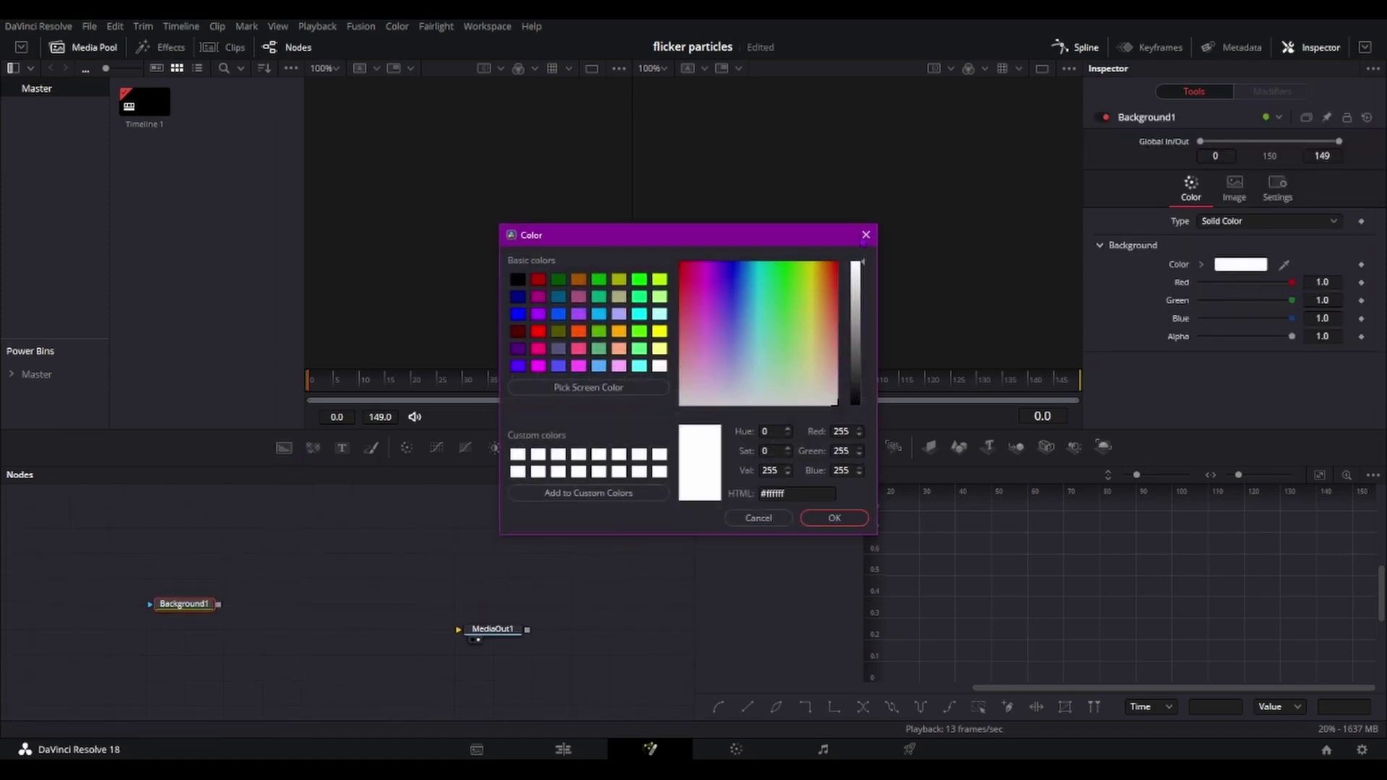
left_click(836, 519)
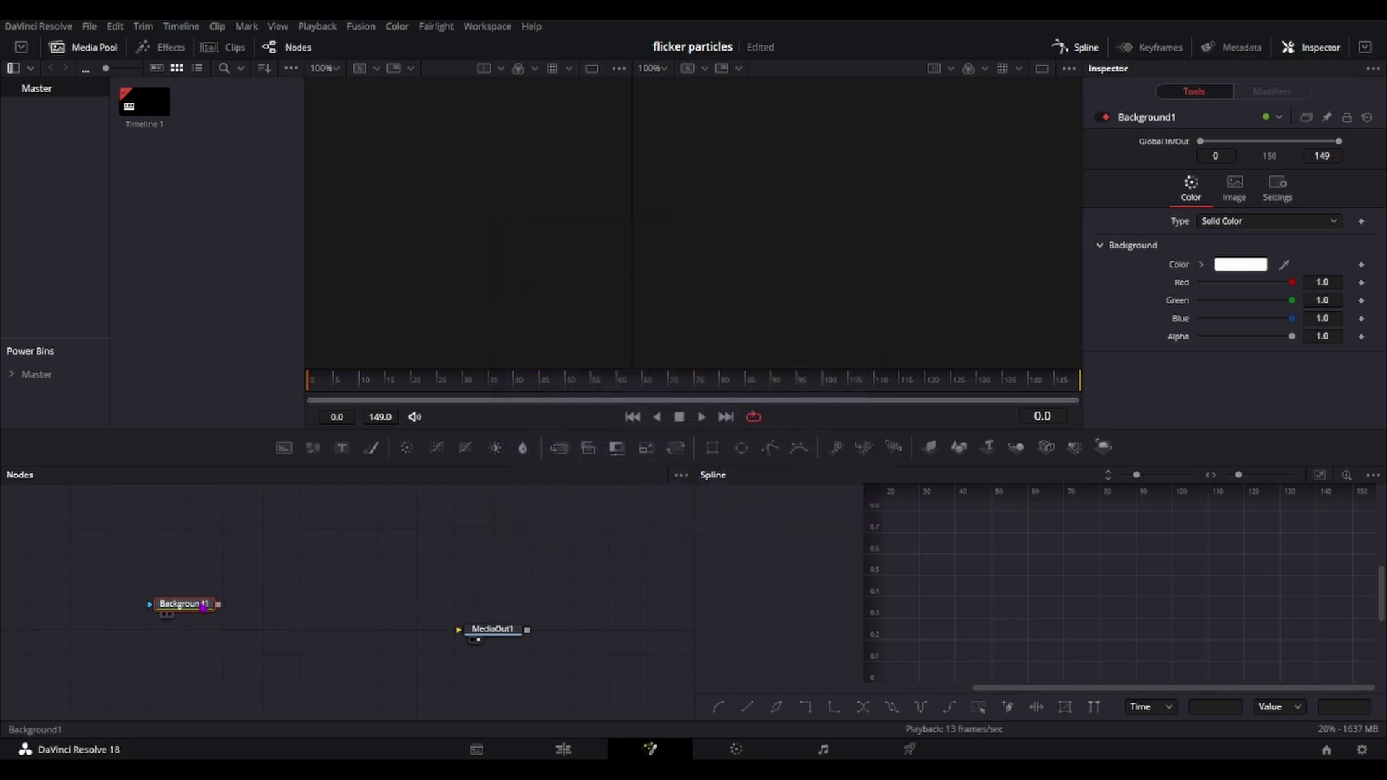
key("1")
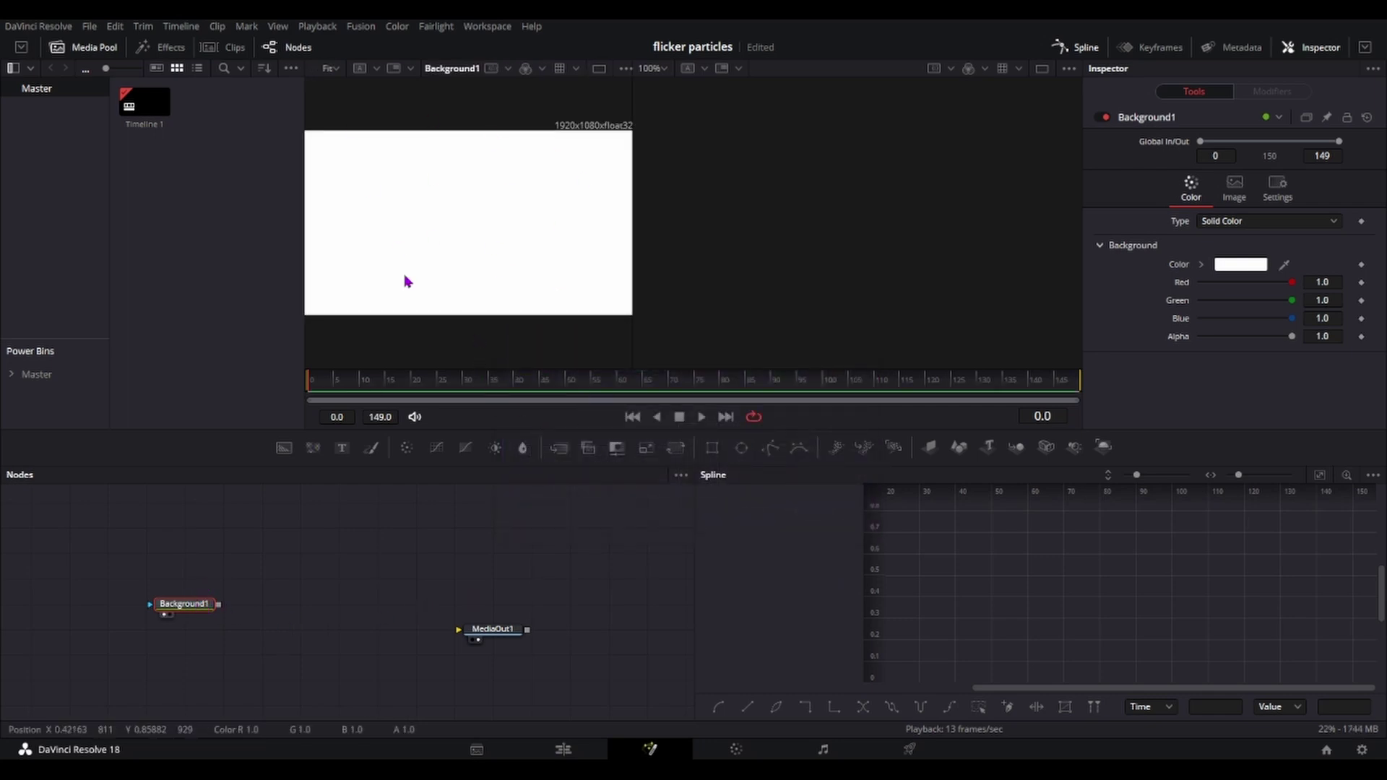
Mask the Background with an Ellipse whose Height is linked by expression to its Width, and set the Width to 0.328
left_click(741, 448)
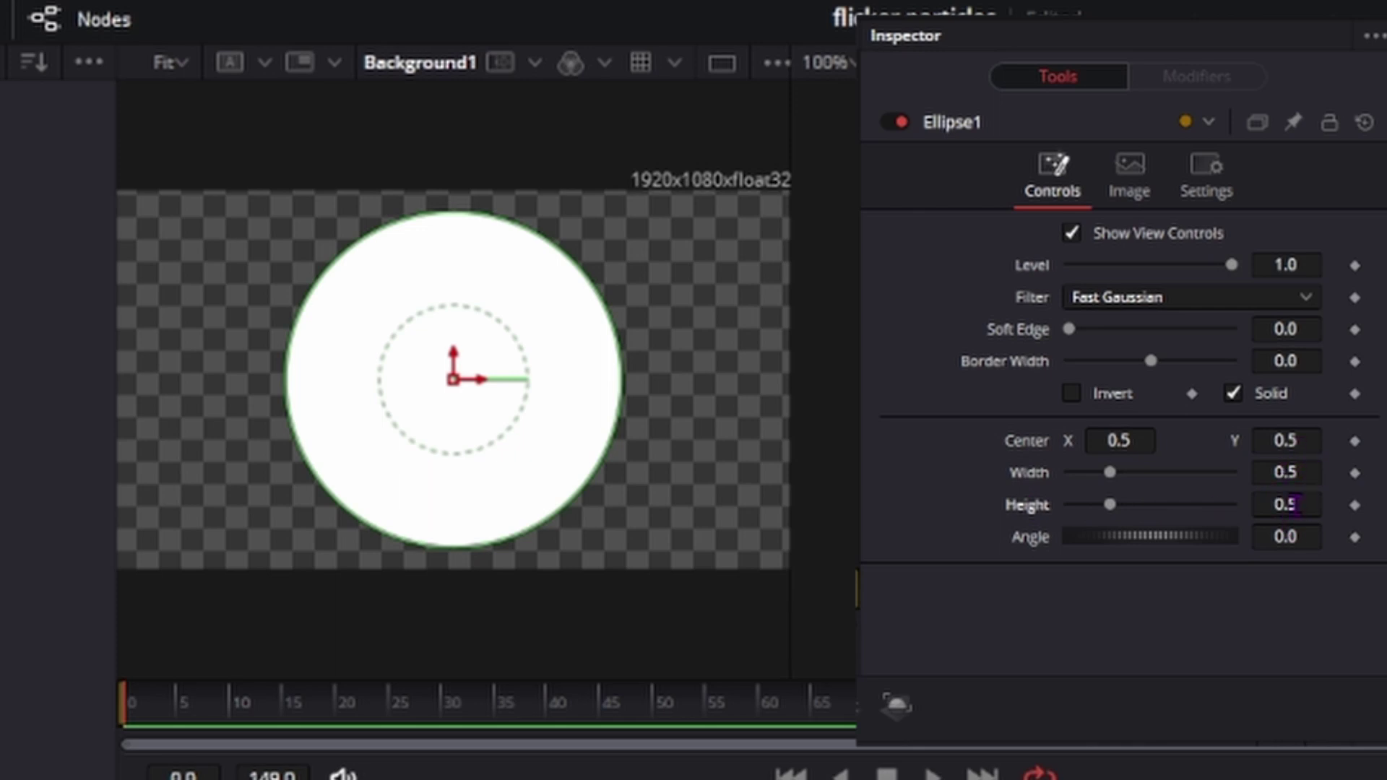
left_click(1291, 504)
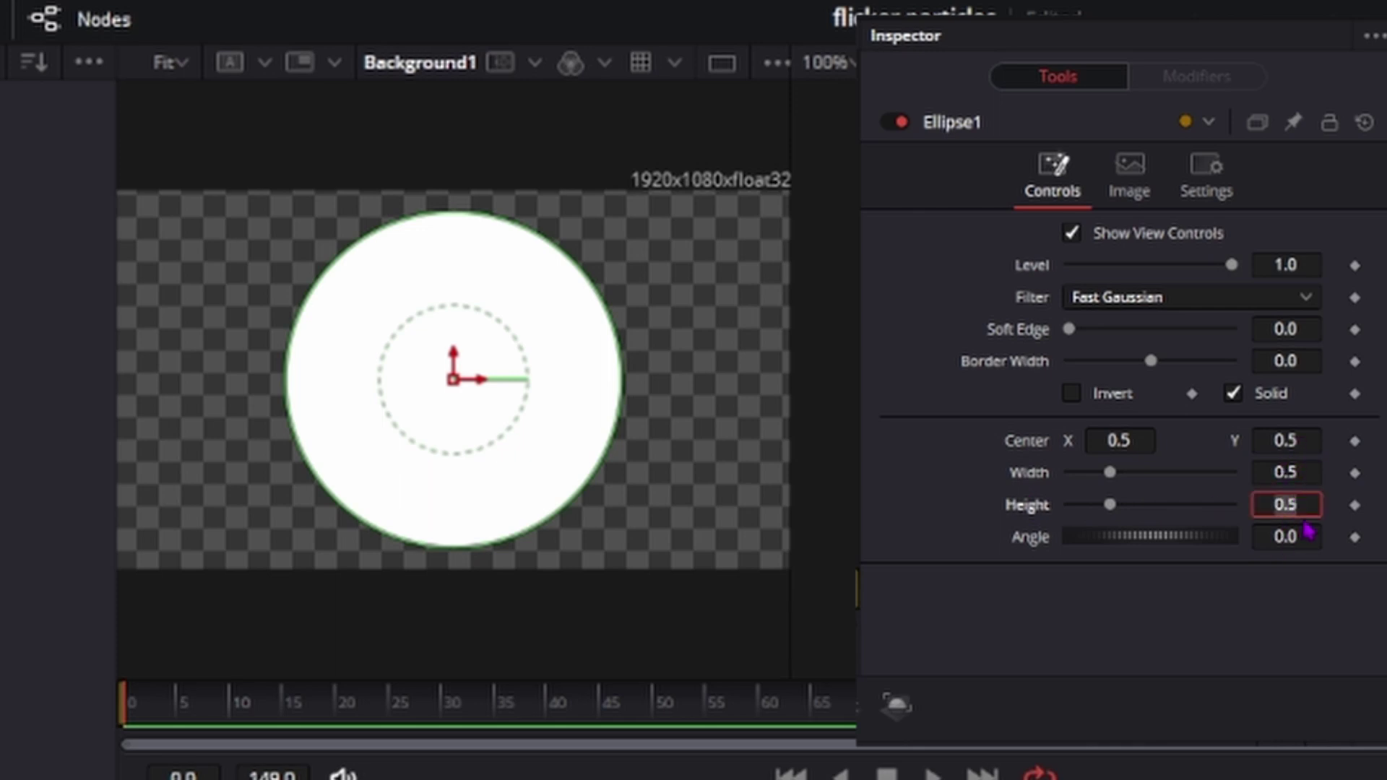
type("=")
key("Return")
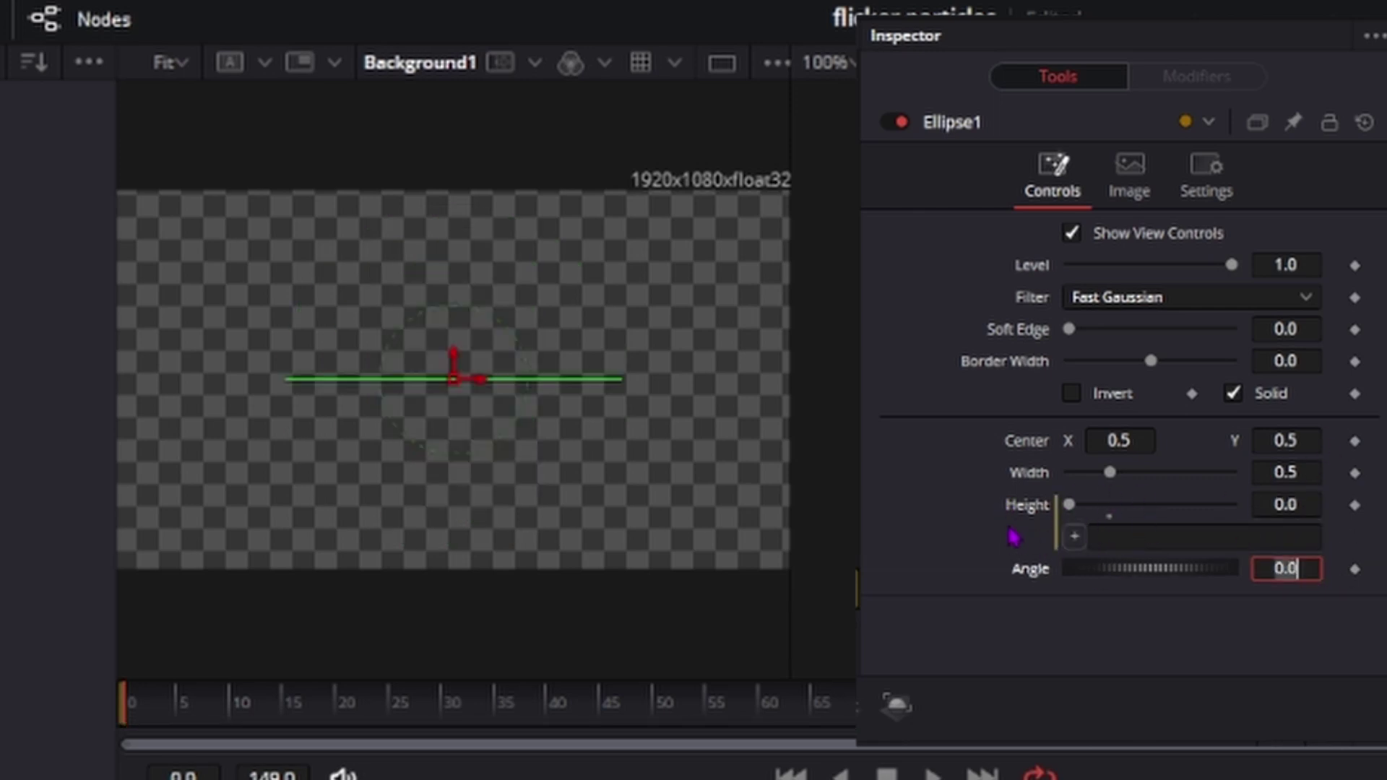
left_click_drag(1075, 537, 1195, 473)
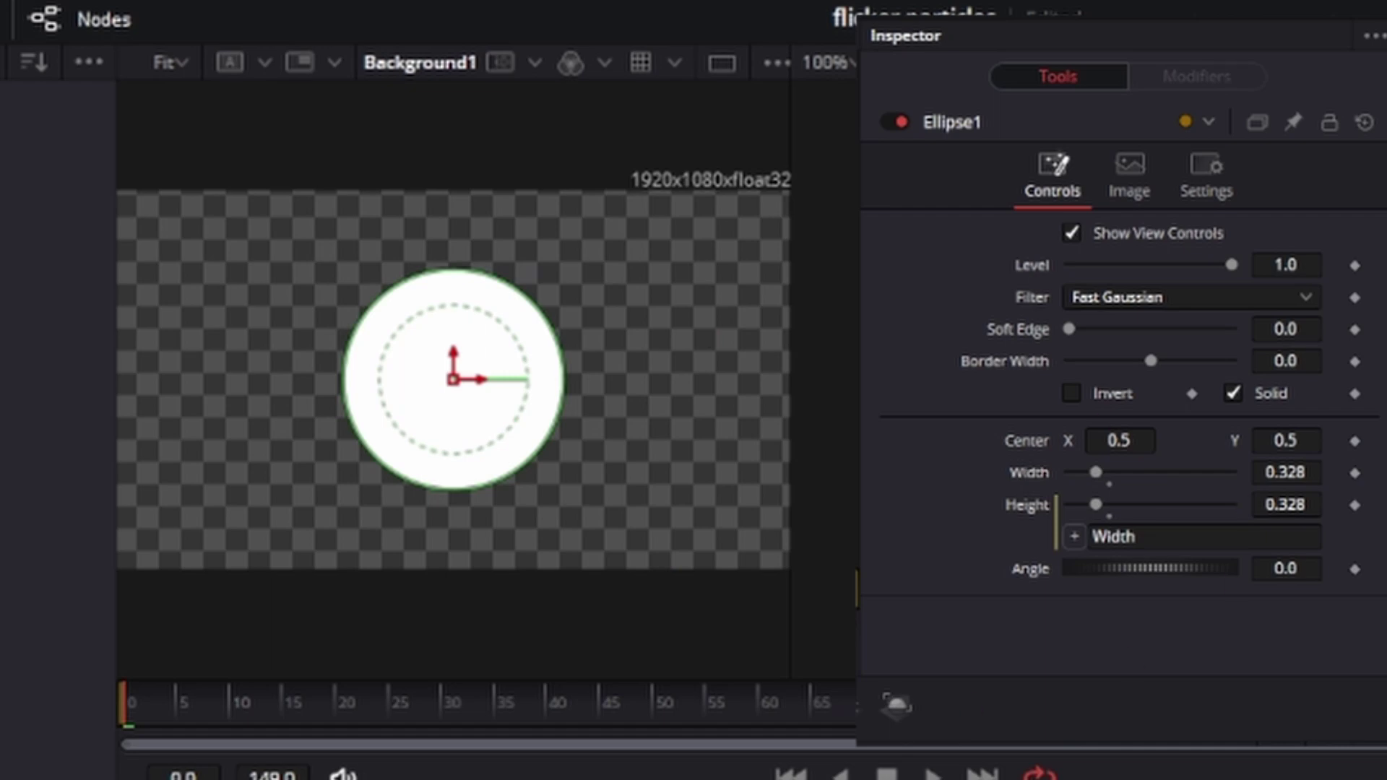
Add a Glow node after the Background, place it below that node, and show it in the second viewer
left_click(201, 549)
key("shift+space")
type("glow")
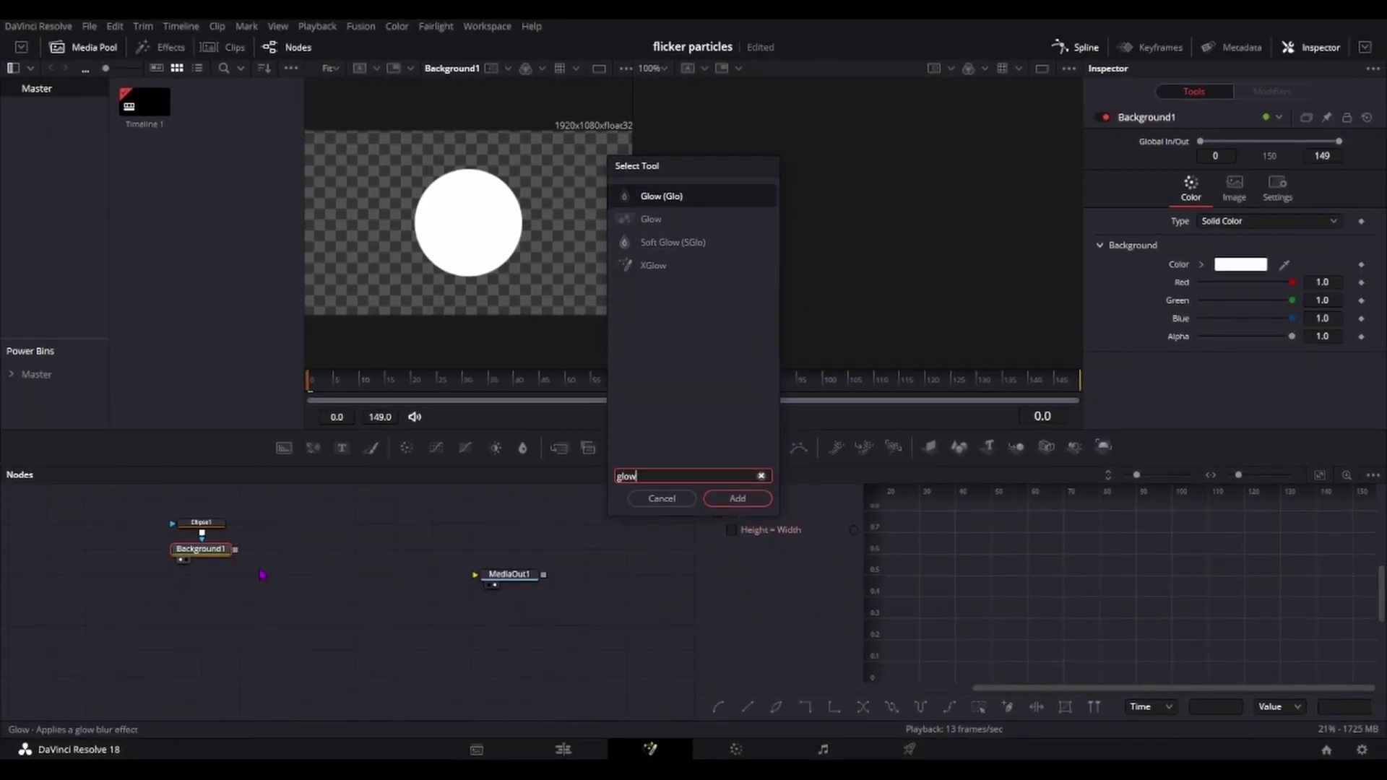
key("Return")
left_click_drag(259, 568, 202, 599)
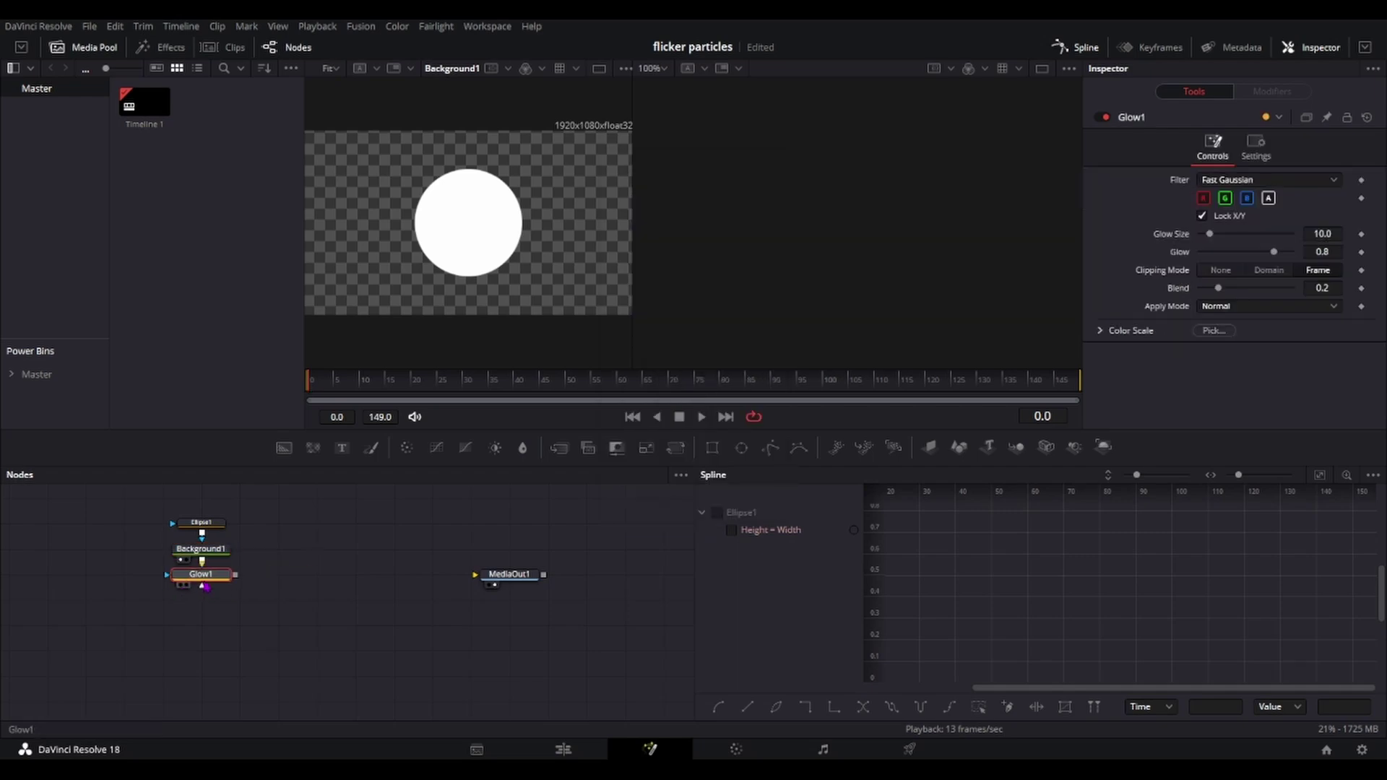
key("2")
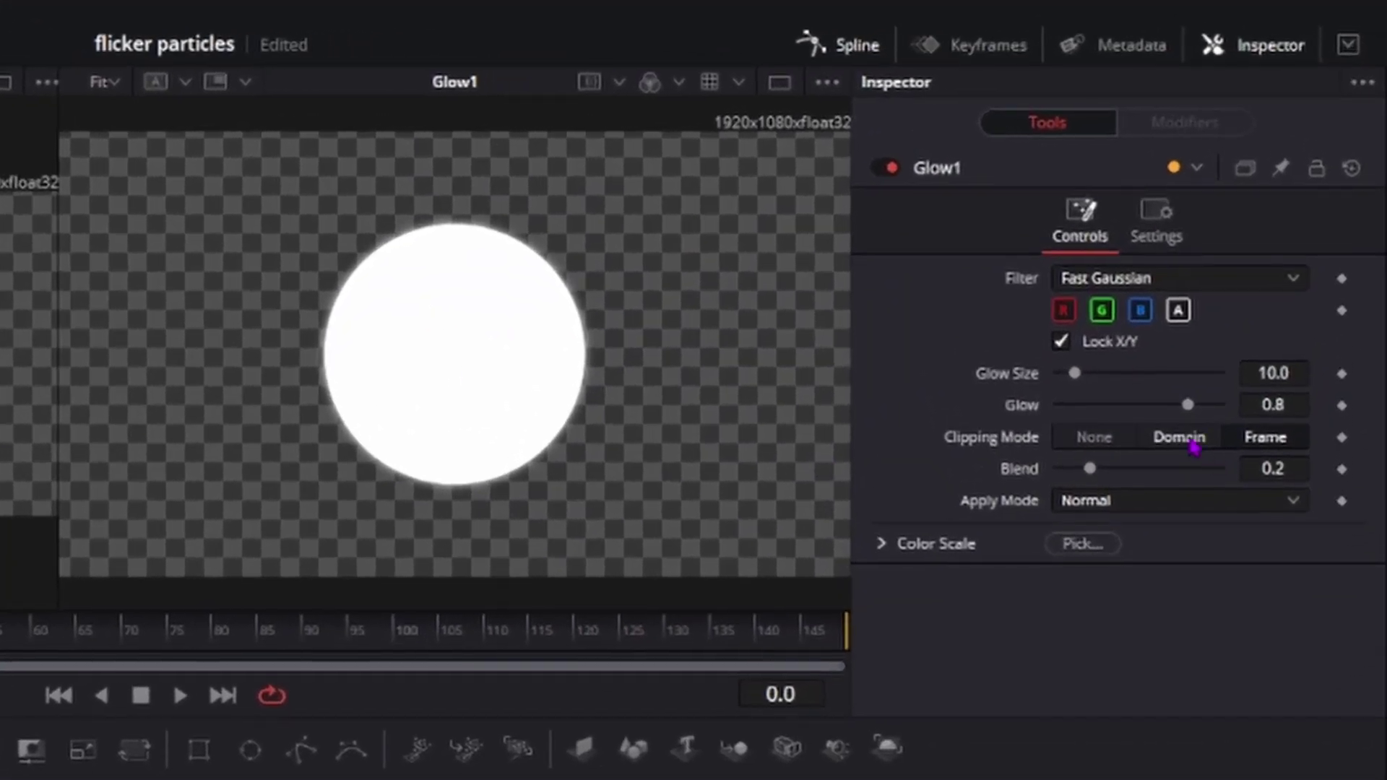
Set the Glow node's Glow to 0.835, Glow Size to 36.2 and Blend to 0.276
left_click_drag(1189, 406, 1194, 408)
left_click_drag(1078, 376, 1129, 392)
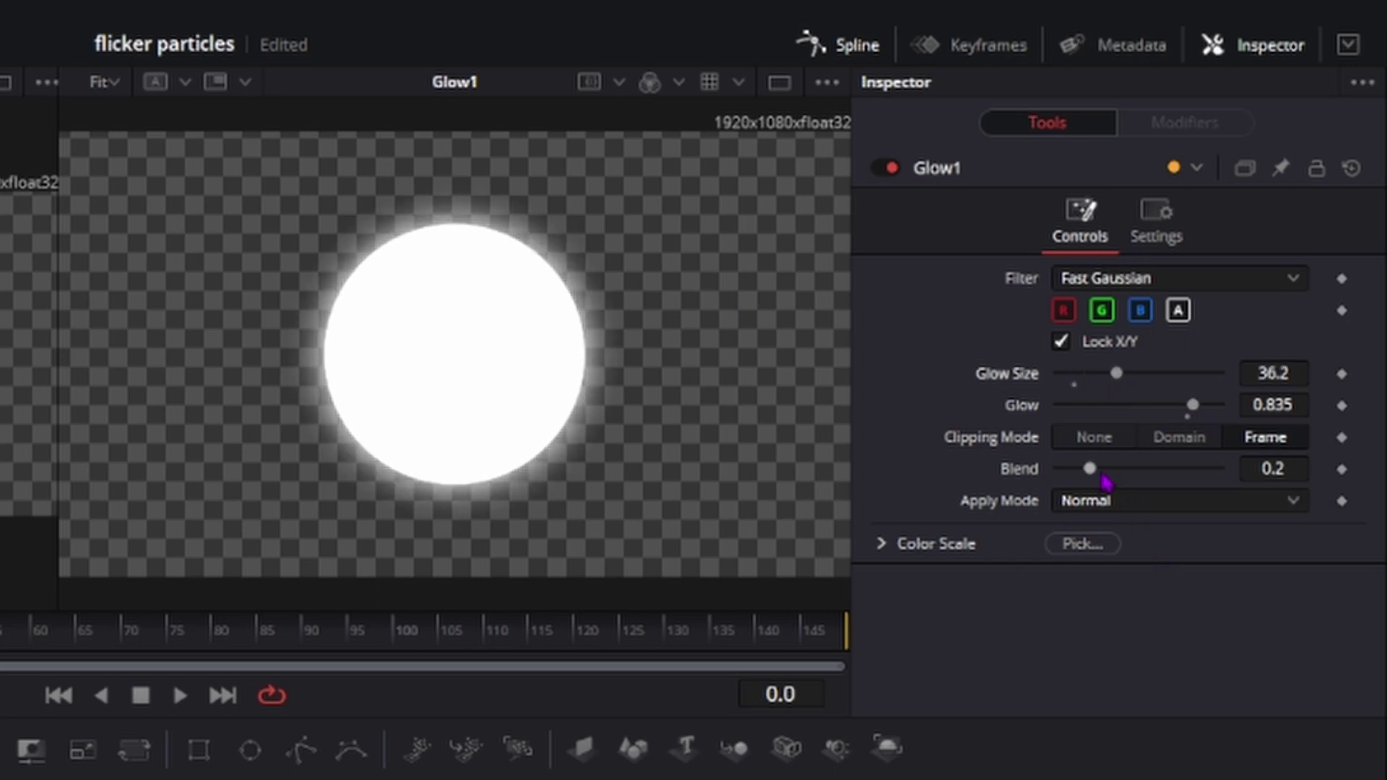
mouse_move(1102, 477)
left_mouse_down()
mouse_move(1156, 483)
mouse_move(1117, 486)
left_mouse_up()
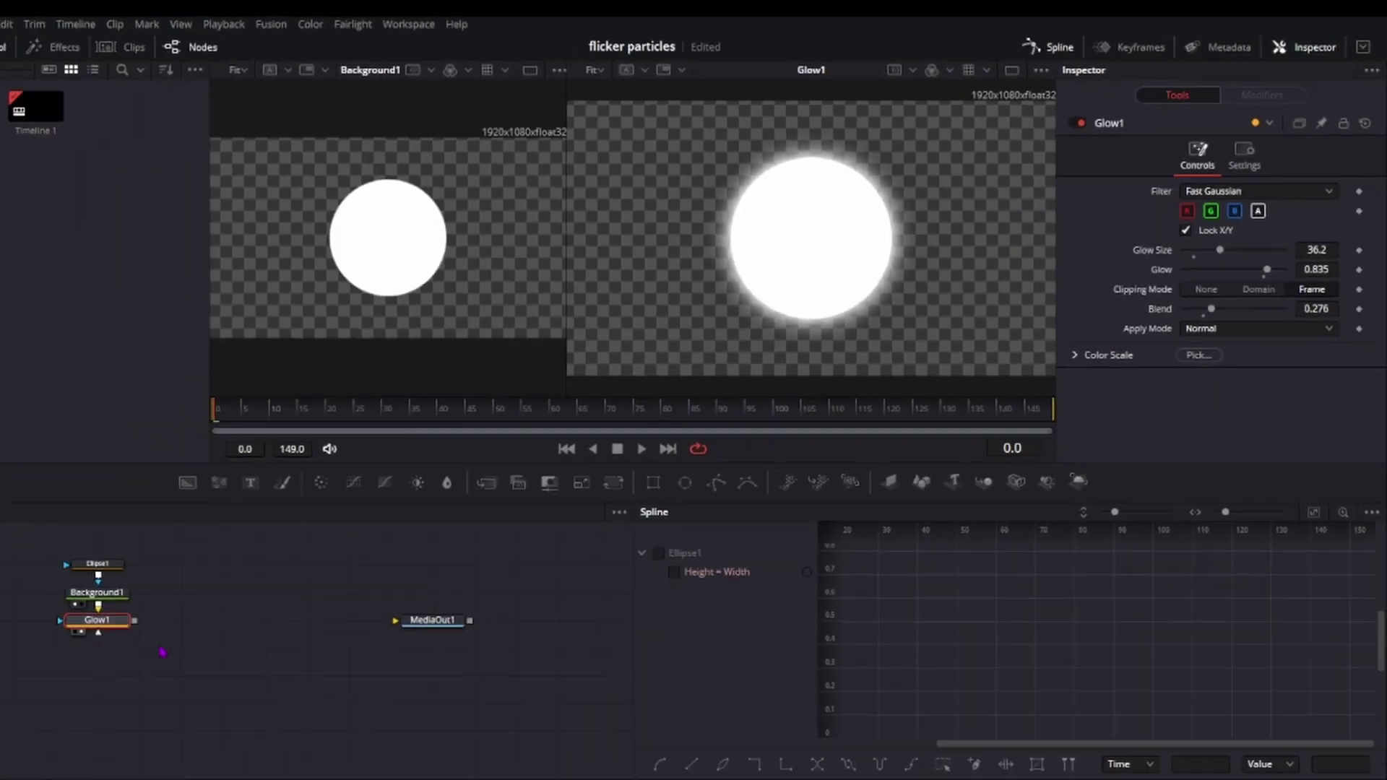
Add a Flicker Addition node after the Glow with Range 0.512, Speed 2.232 and Smoothness 0.22
key("shift+space")
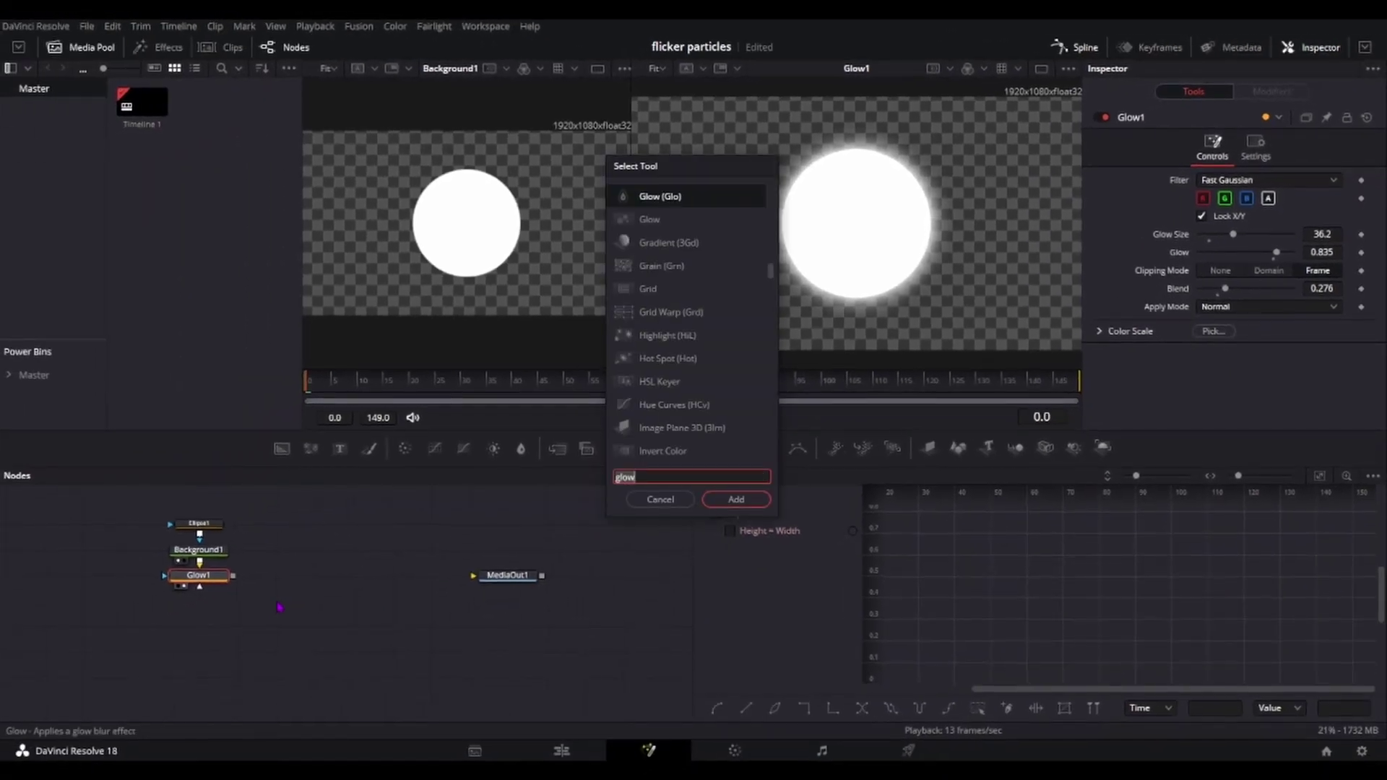
type("flick")
key("Return")
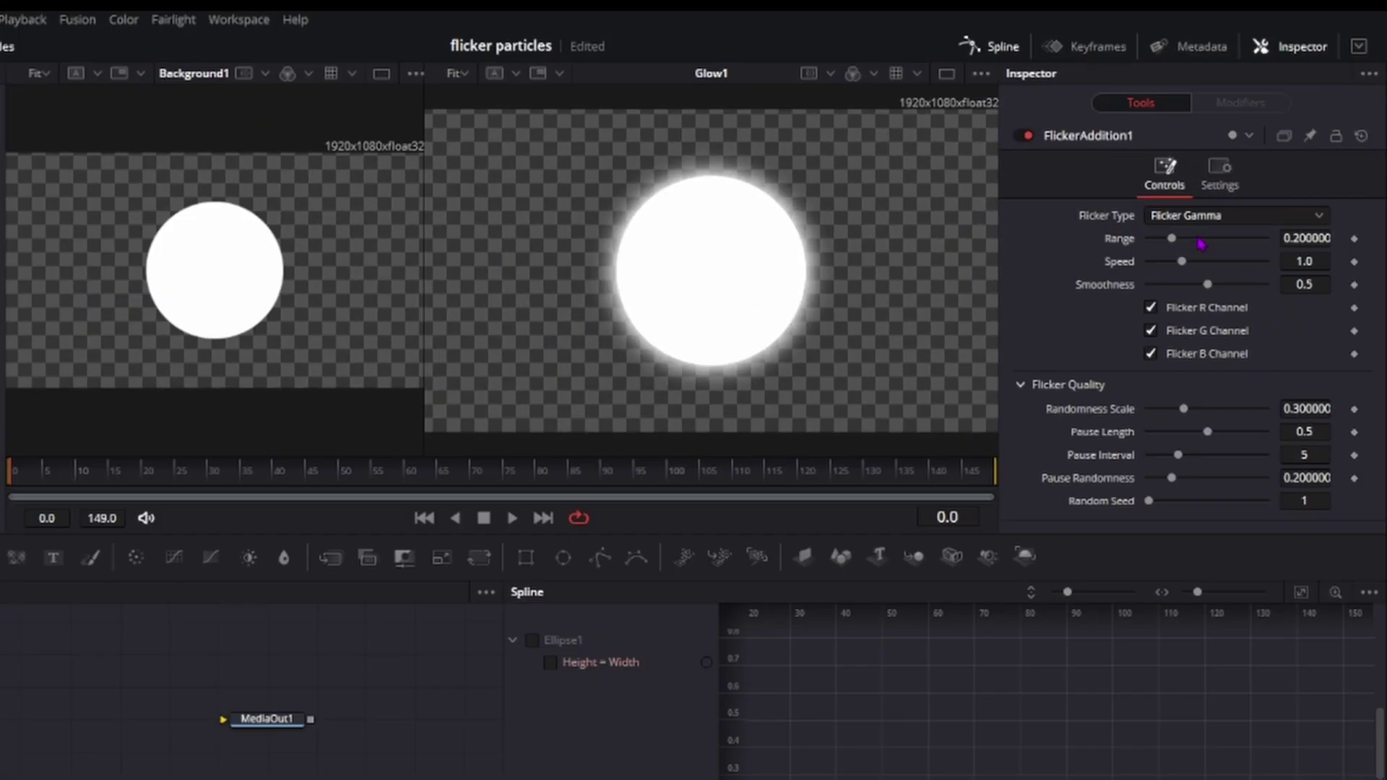
left_click_drag(1218, 197, 1262, 197)
left_click_drag(1111, 347, 1161, 344)
mouse_move(1166, 309)
left_mouse_down()
mouse_move(1192, 310)
mouse_move(1141, 309)
left_mouse_up()
left_click_drag(1141, 374, 1092, 374)
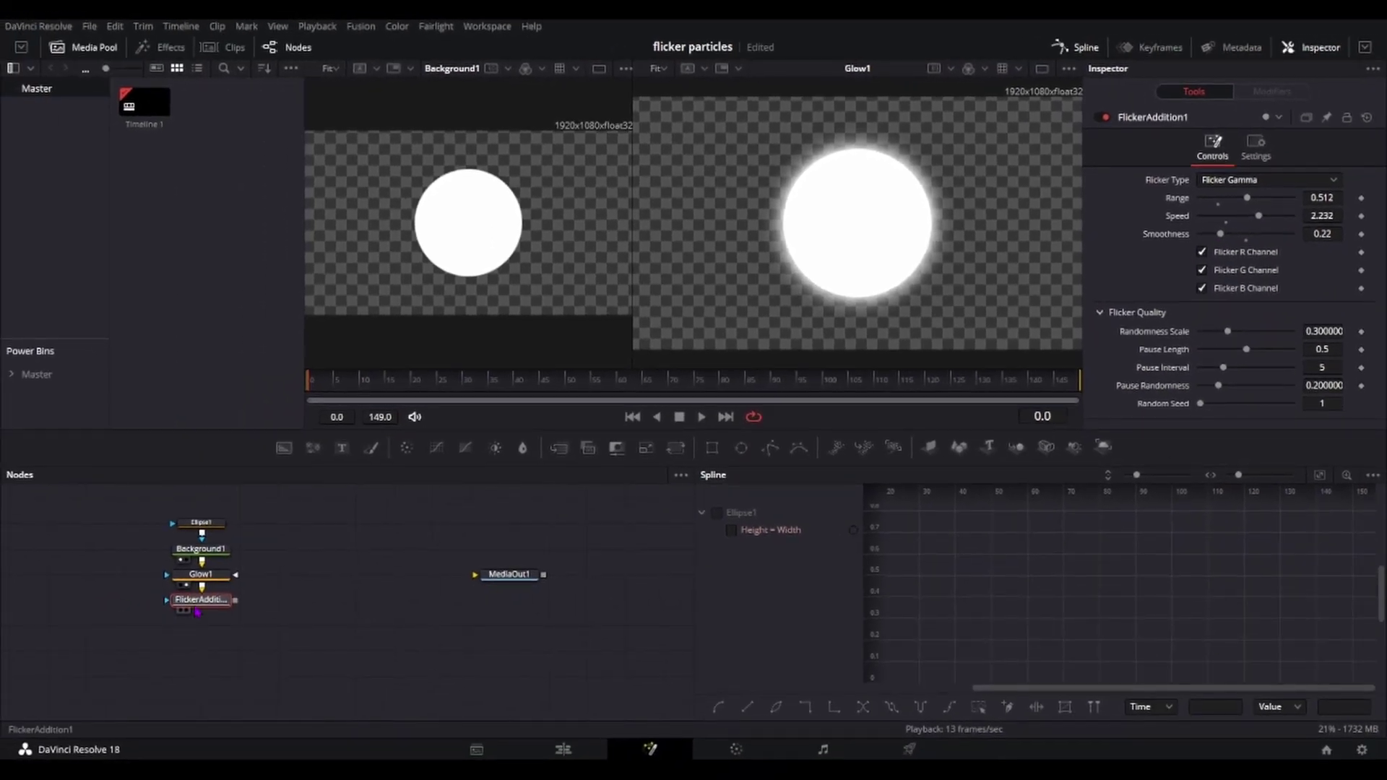
Show the Flicker Addition node in the second viewer only and play the composition to check the flicker
key("1")
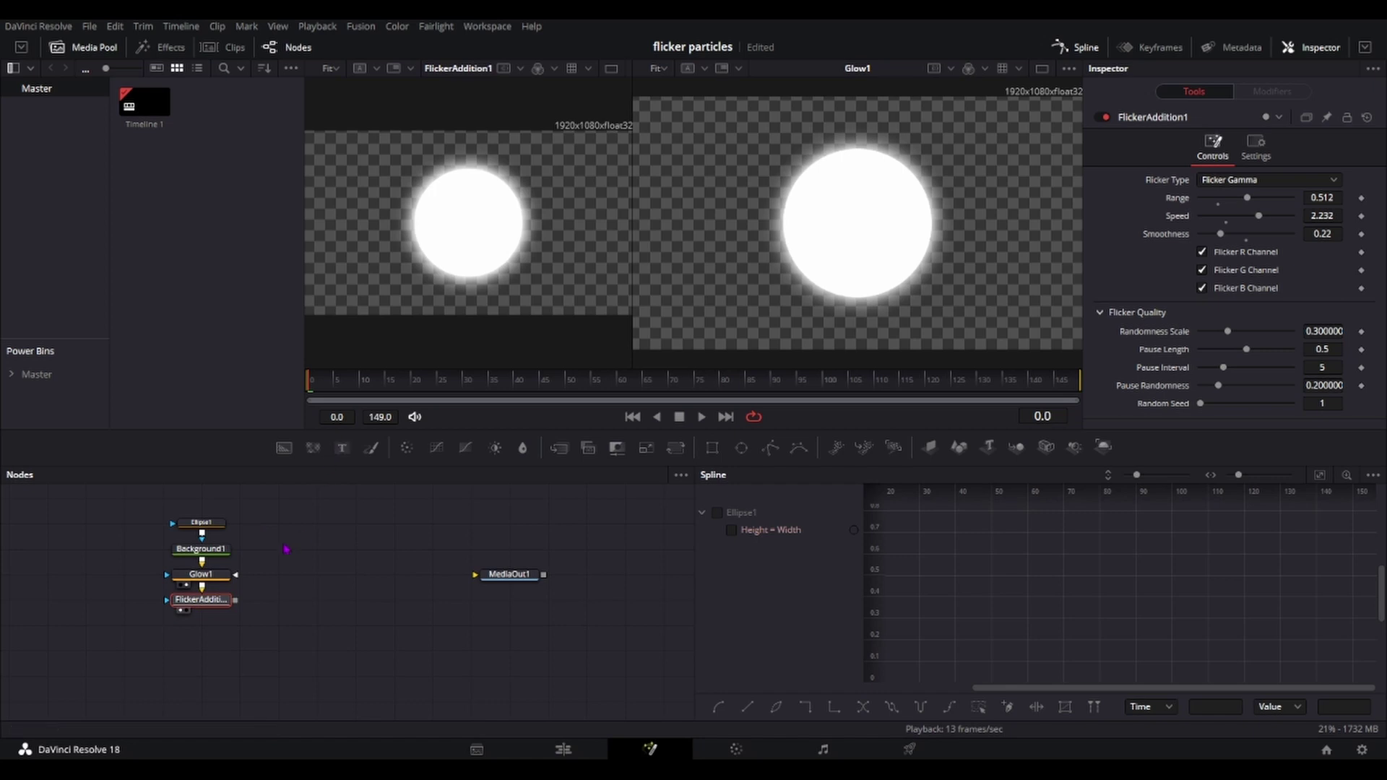
key("1")
key("2")
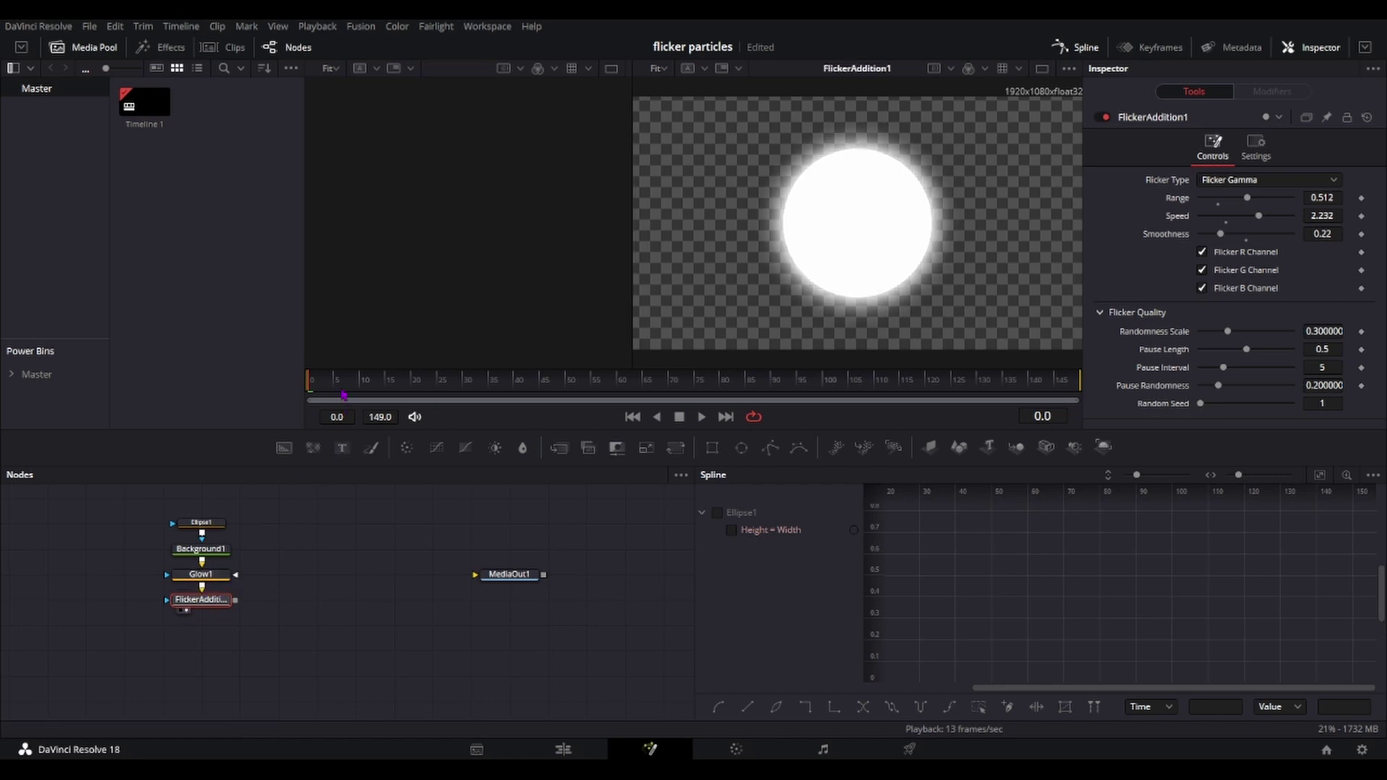
key("space")
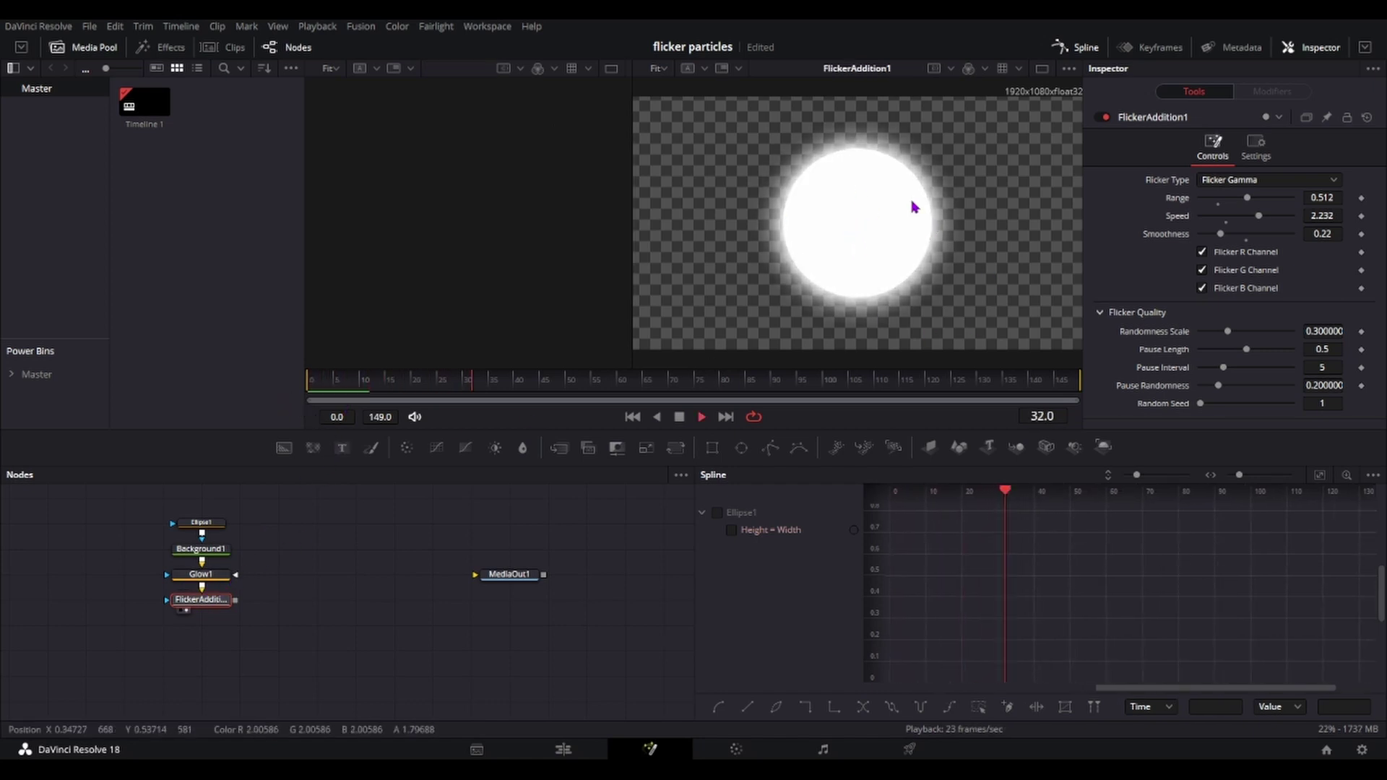
key("space")
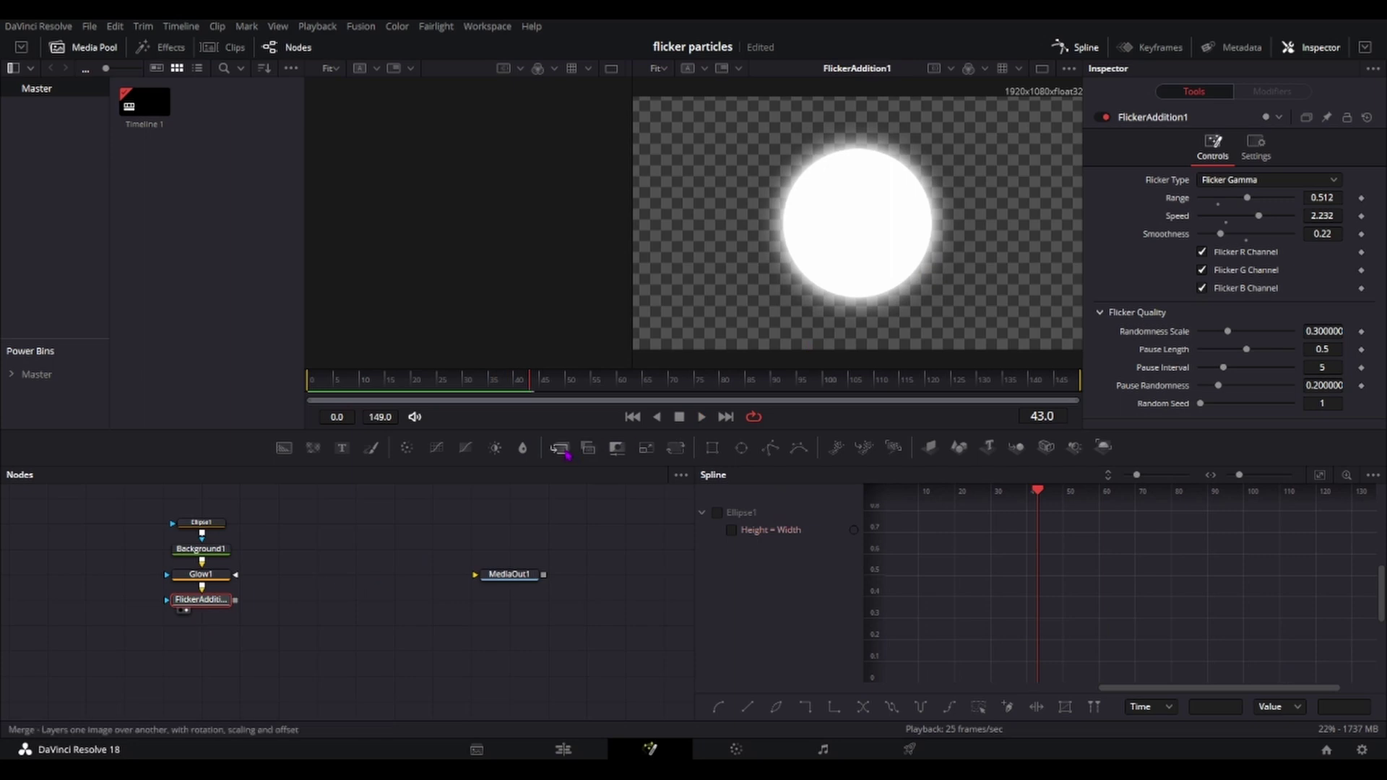
Add an Image Plane 3D followed by a Renderer 3D after the Flicker Addition node
left_click(930, 447)
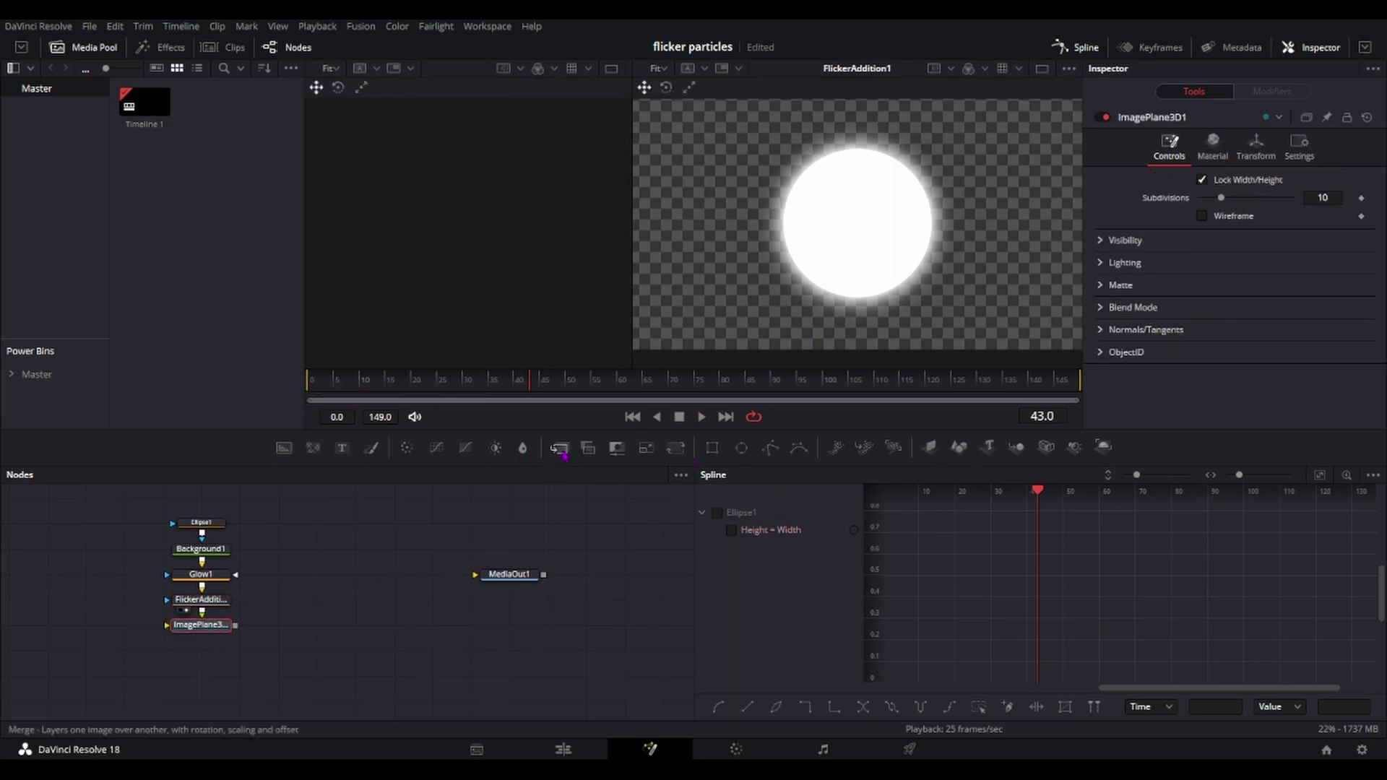
left_click(1103, 446)
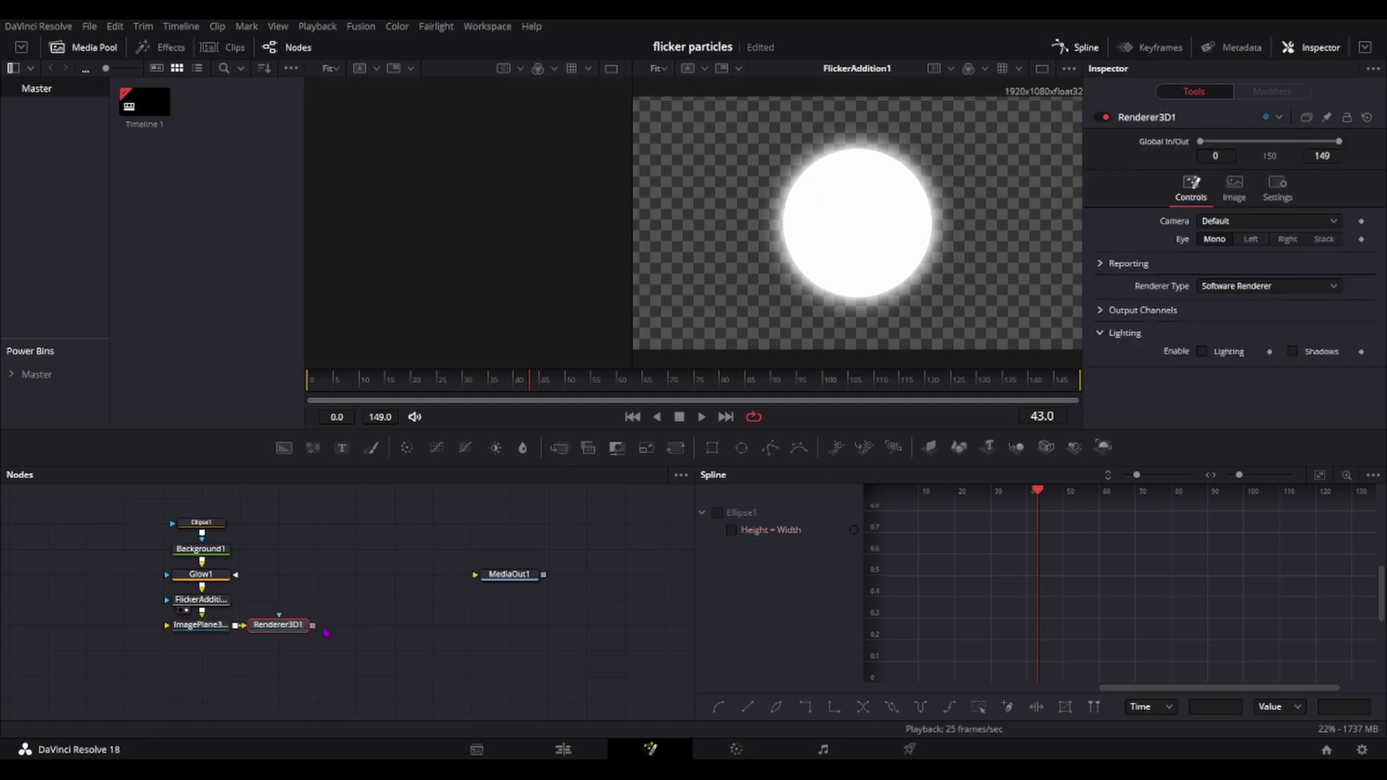
Build a pEmitter, pRender and Renderer 3D chain, connect it to MediaOut1, and line up its nodes in a row
left_click(837, 448)
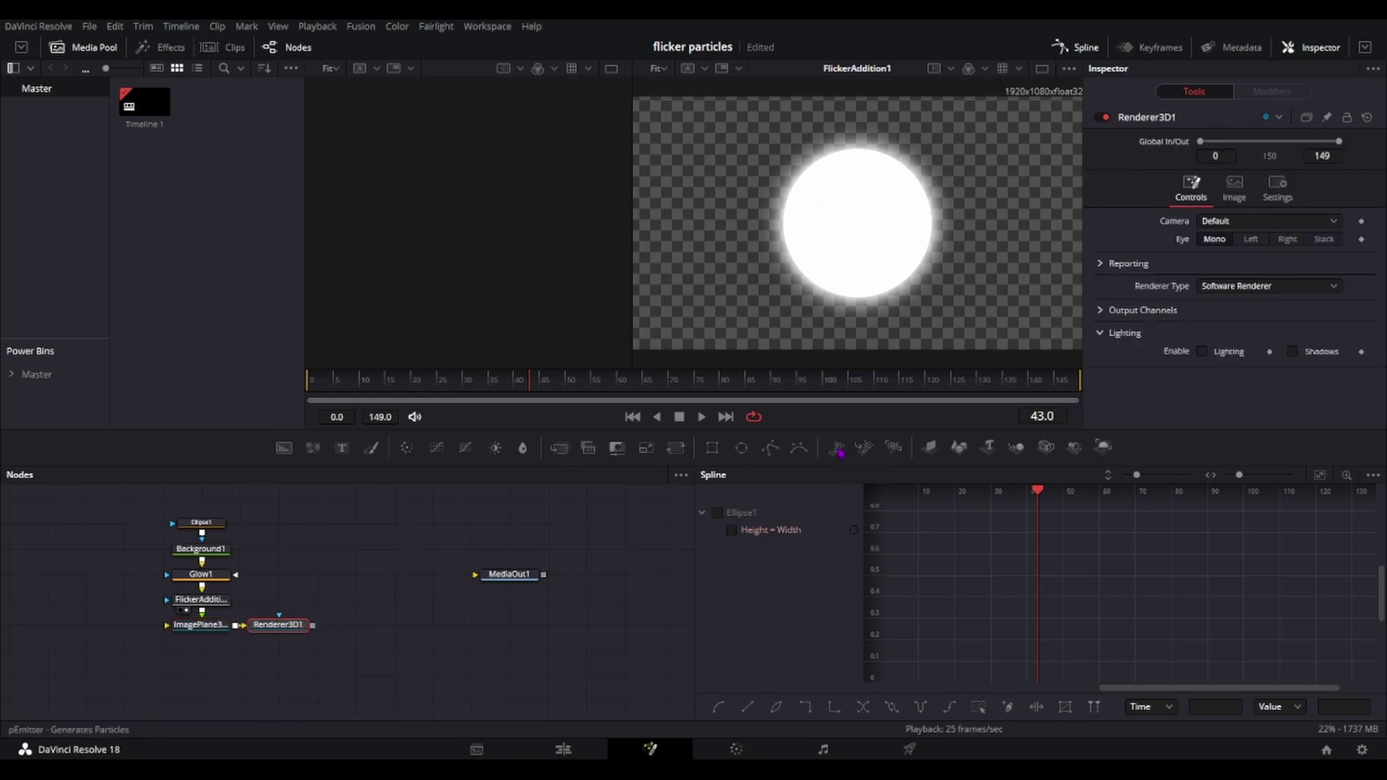
left_click(894, 448)
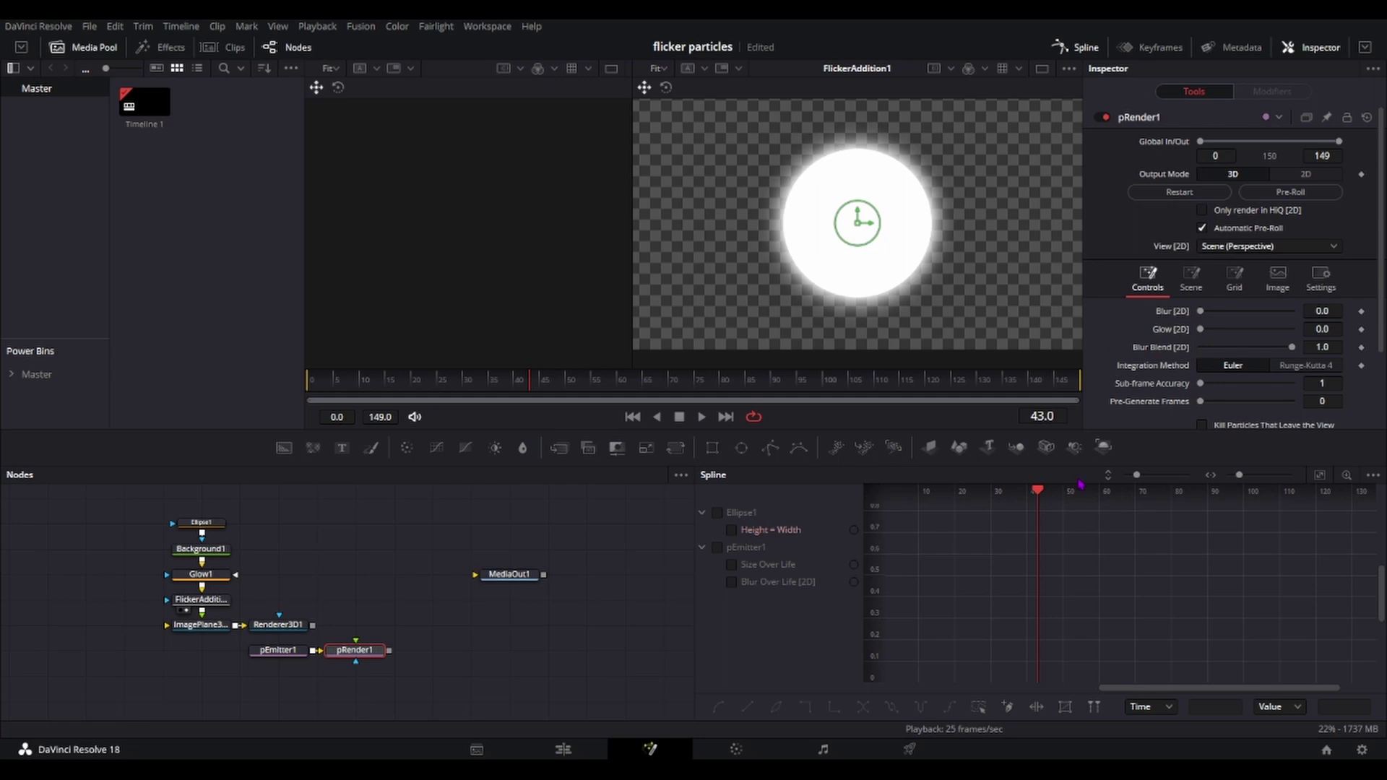
left_click(1104, 447)
left_click_drag(473, 662, 281, 648)
left_click_drag(281, 650, 318, 575)
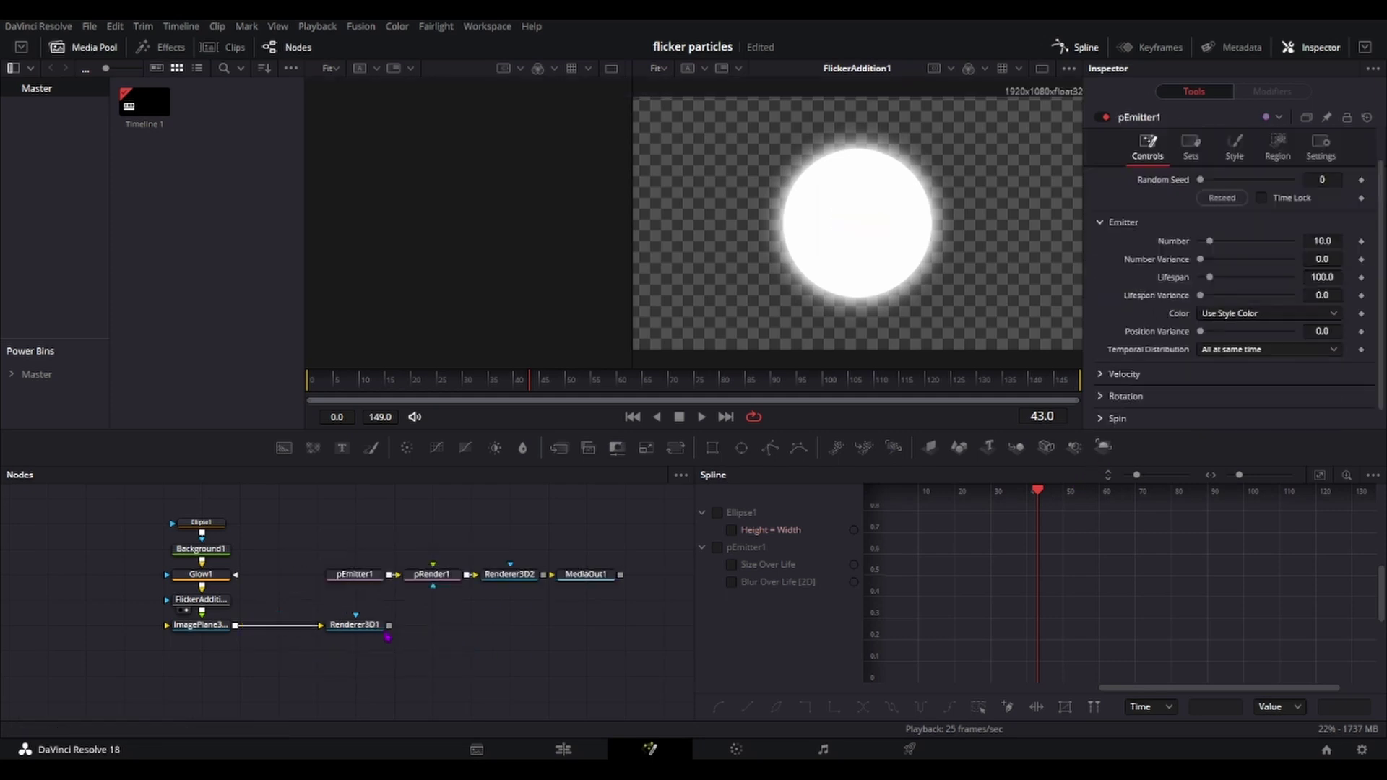
left_click_drag(372, 628, 296, 577)
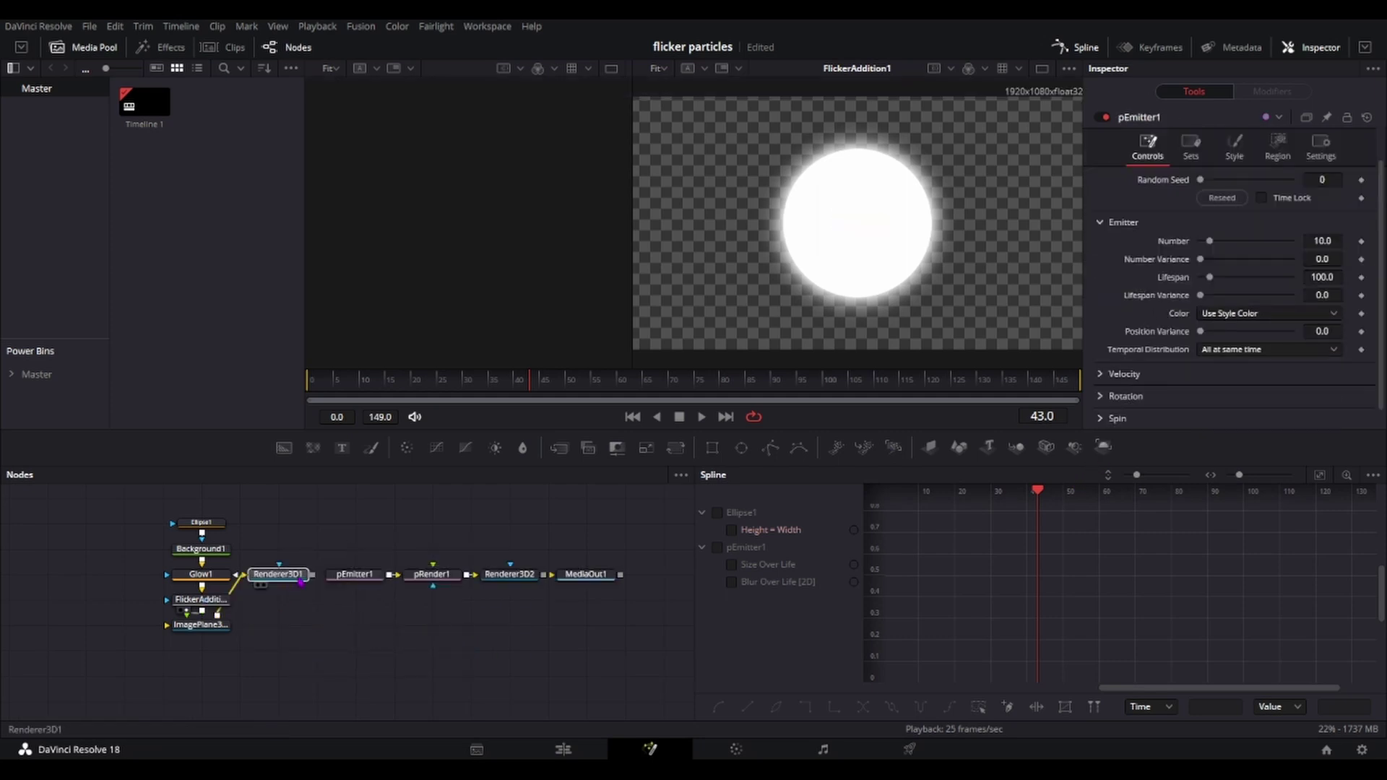
left_click(356, 576)
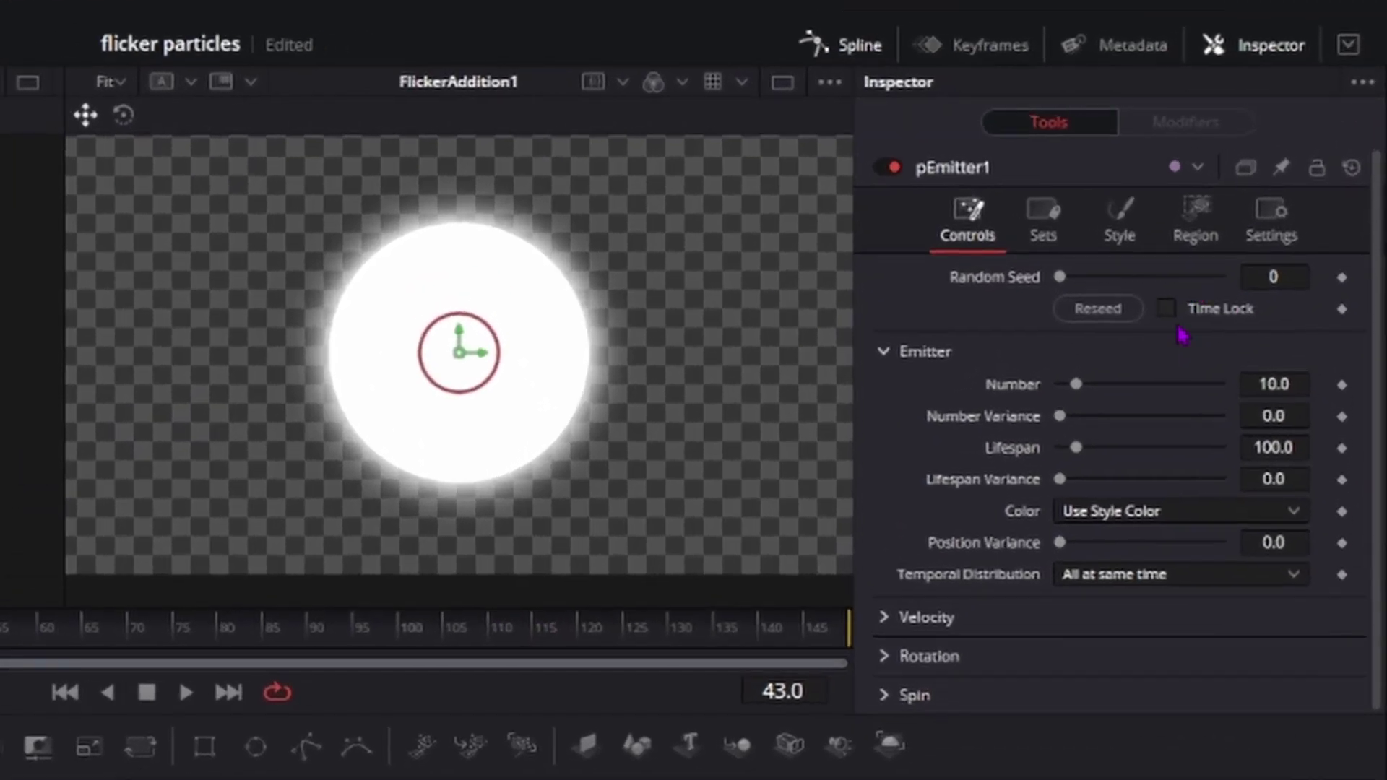
left_click(1135, 239)
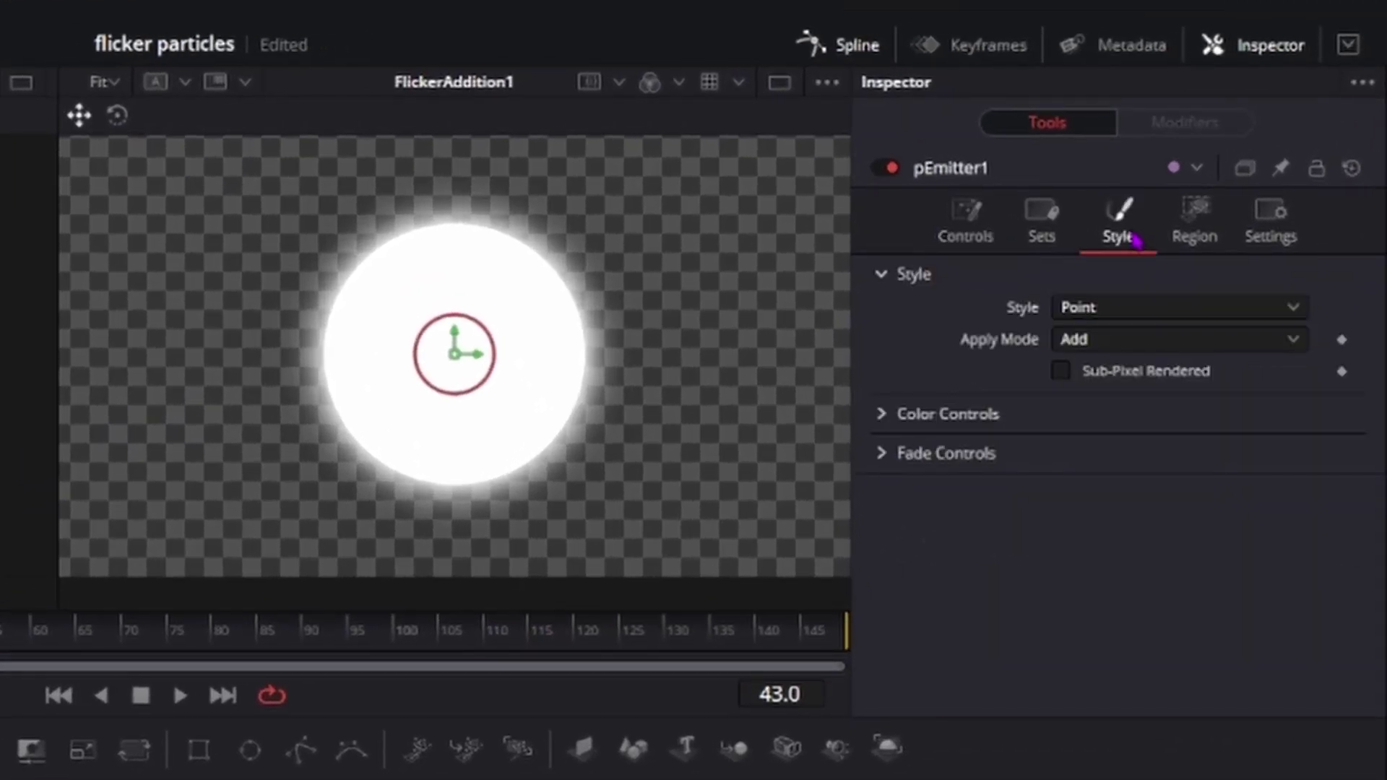
left_click(1128, 311)
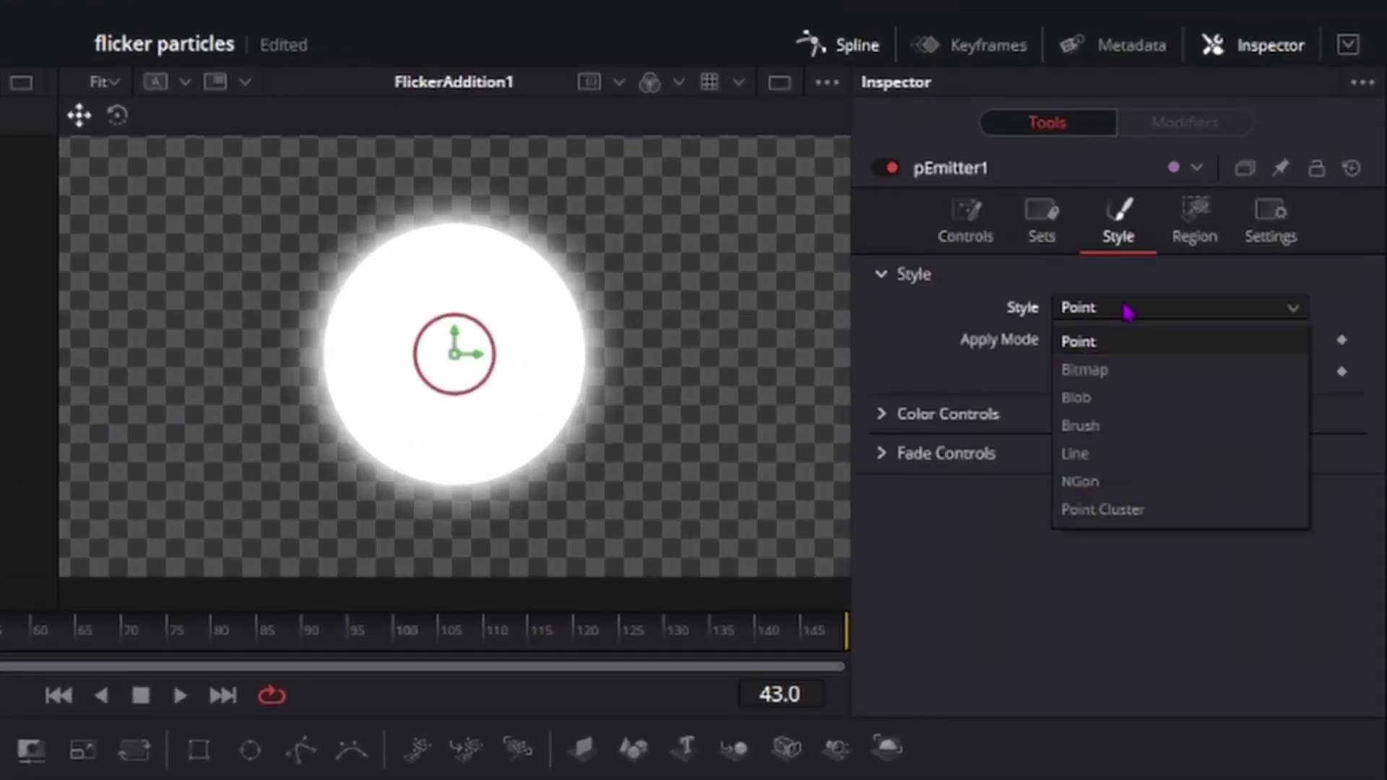
left_click(1151, 370)
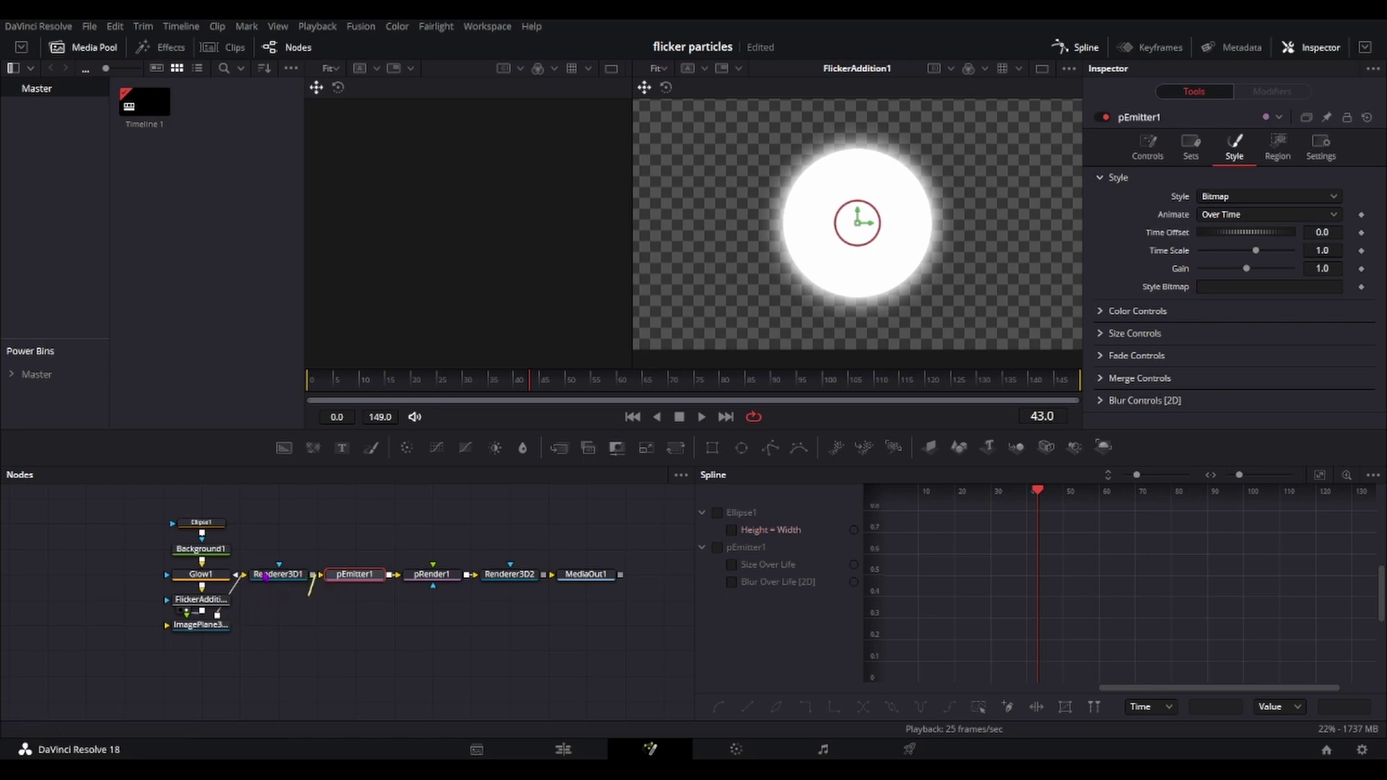
left_click_drag(332, 588, 370, 581)
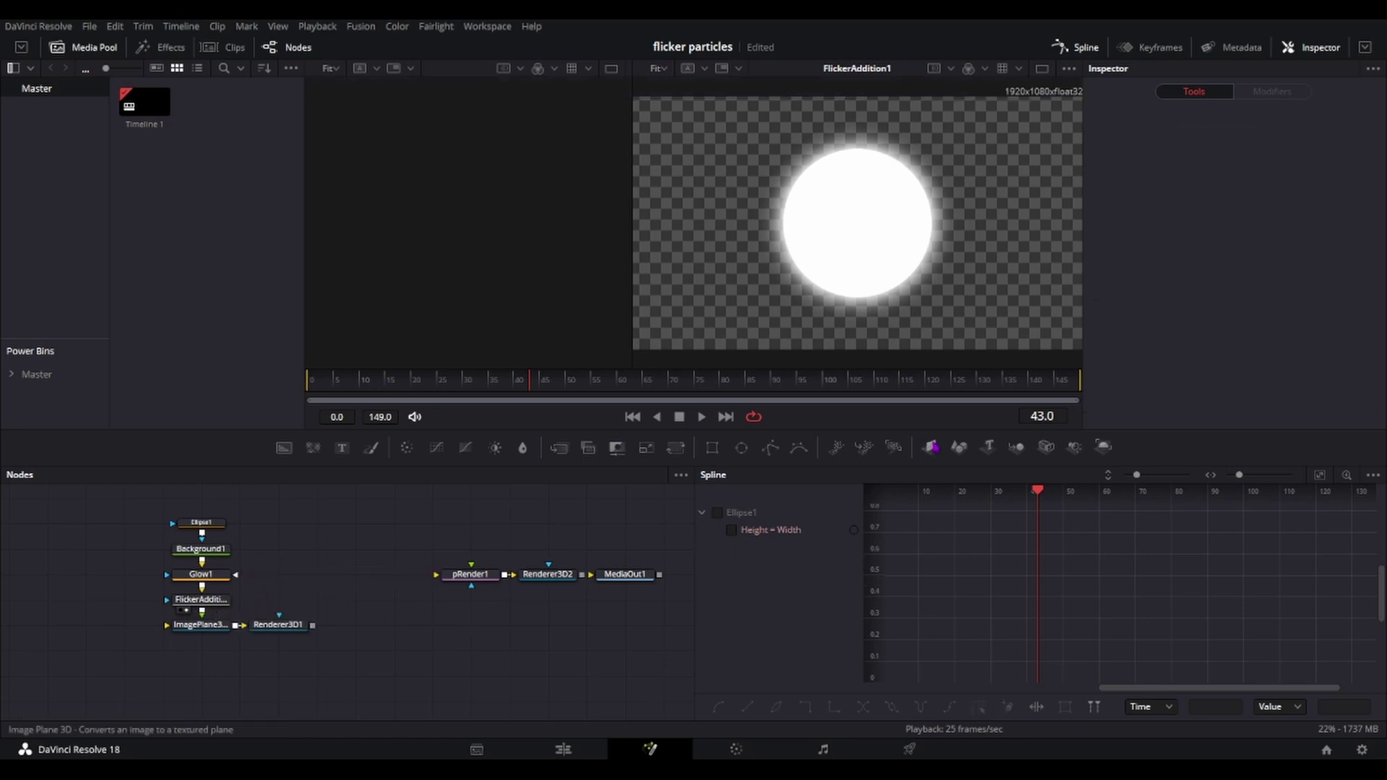
Add a new pEmitter in front of pRender1 and set its particle style to Bitmap
left_click_drag(861, 450, 421, 587)
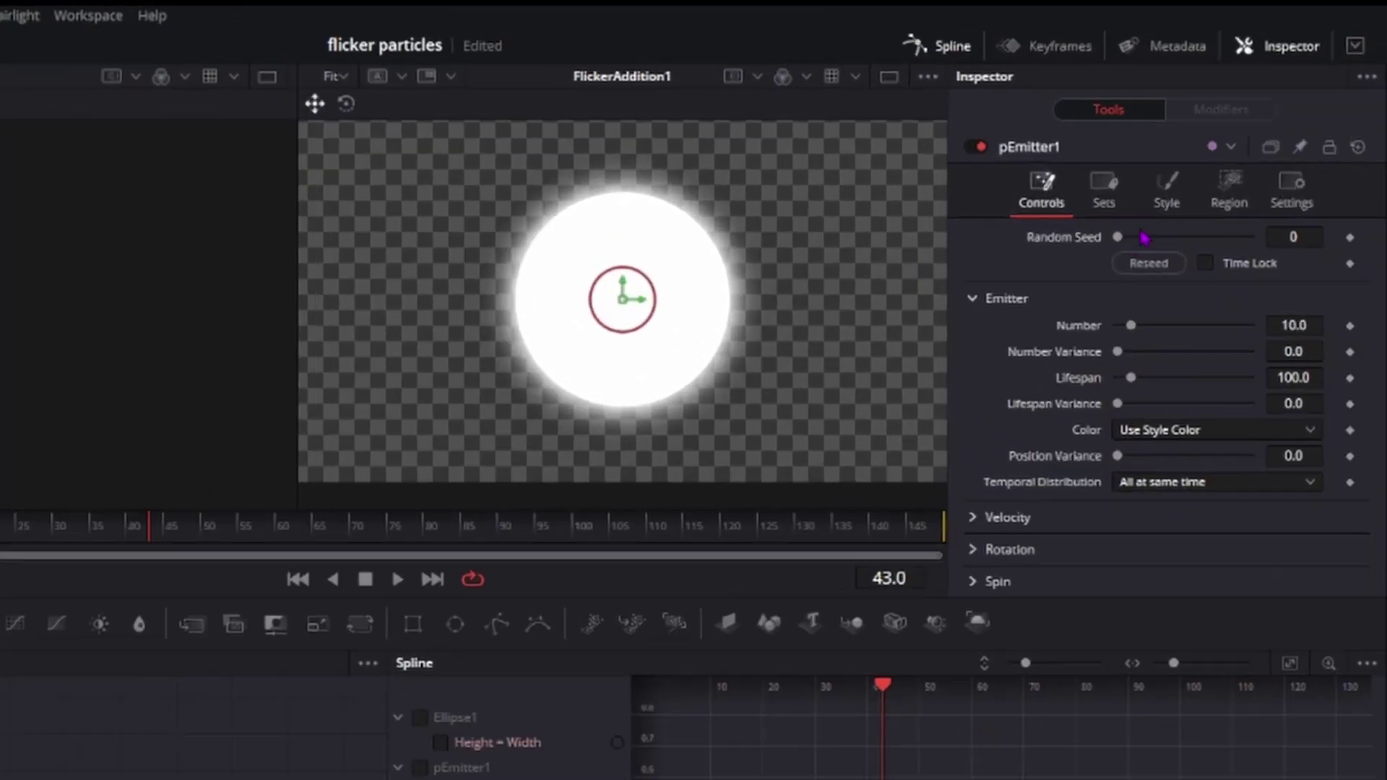
left_click(1242, 152)
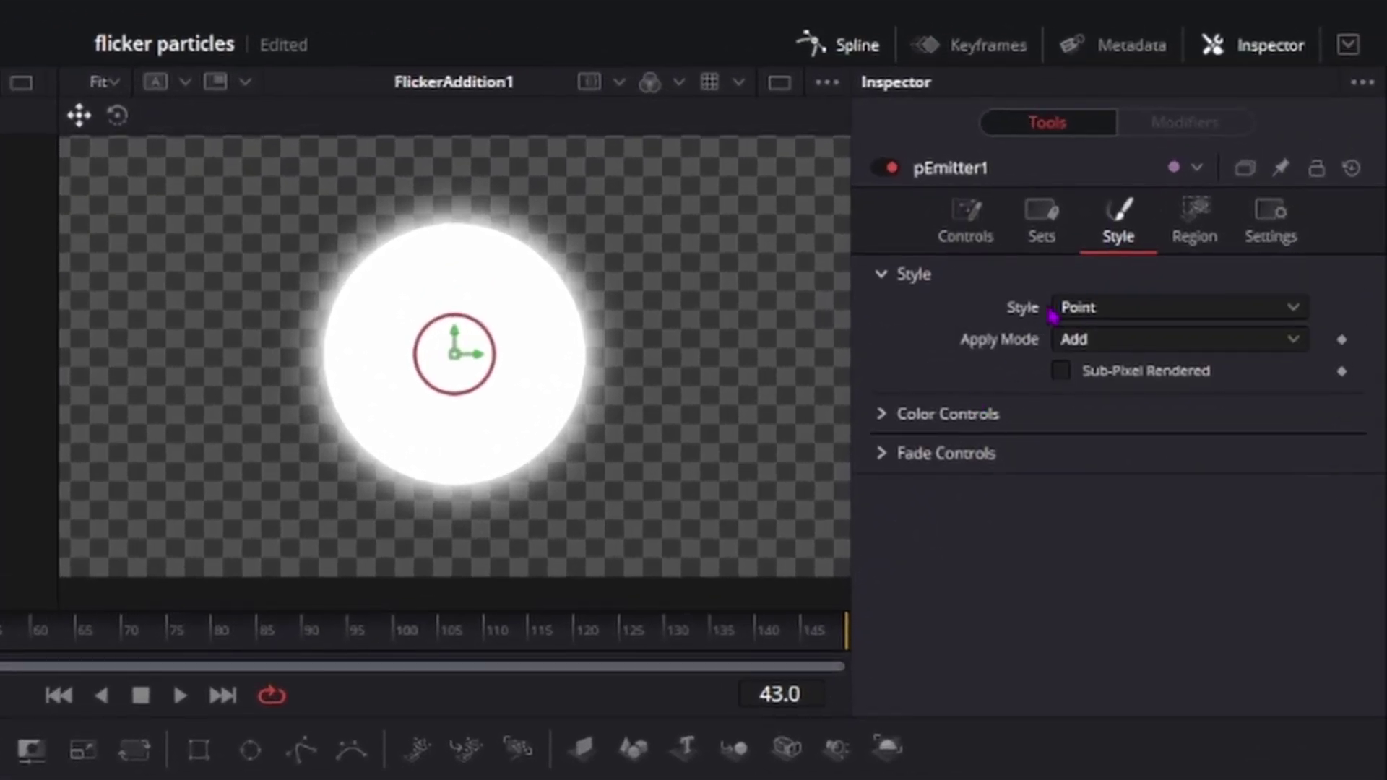
left_click(1112, 308)
left_click(1120, 370)
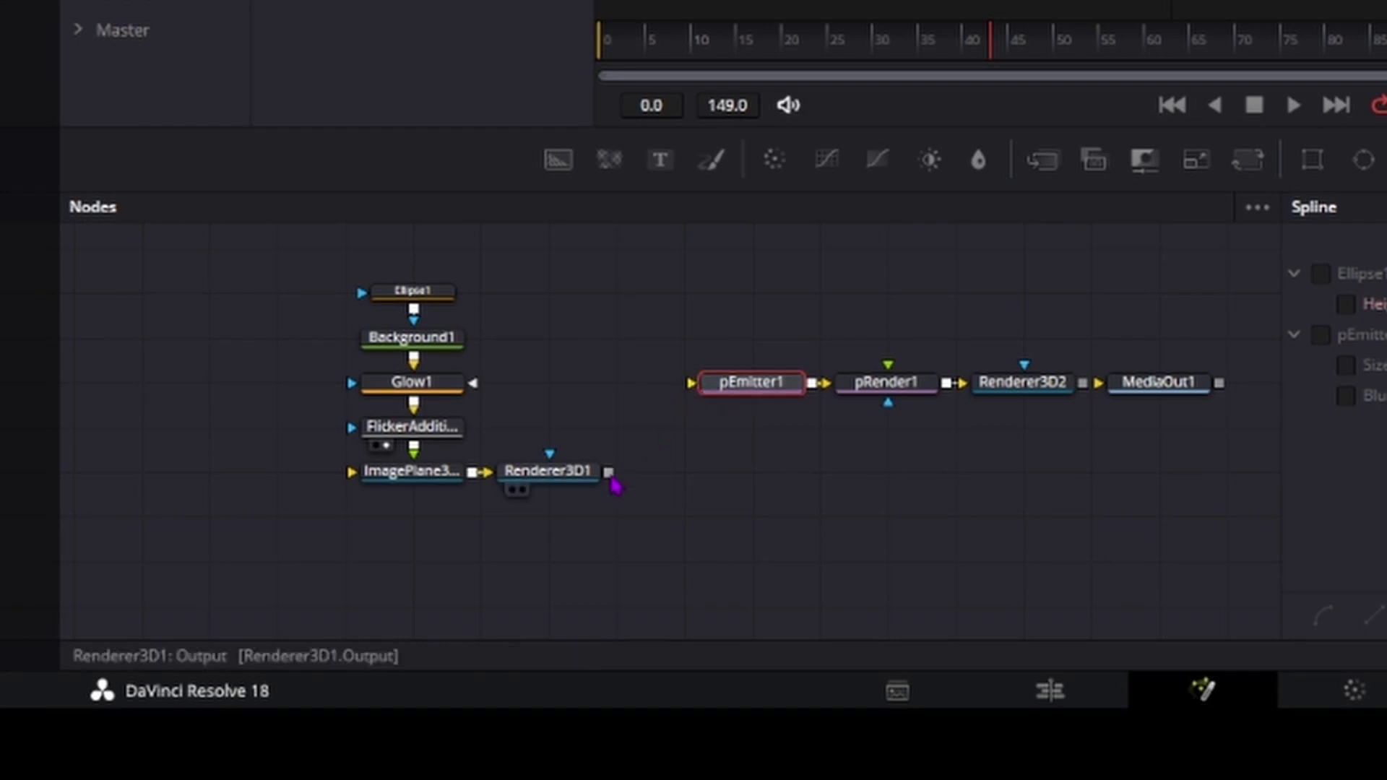
Connect Renderer3D1's output to pEmitter1 as its style bitmap and show MediaOut1 in the second viewer
left_click_drag(609, 472, 712, 384)
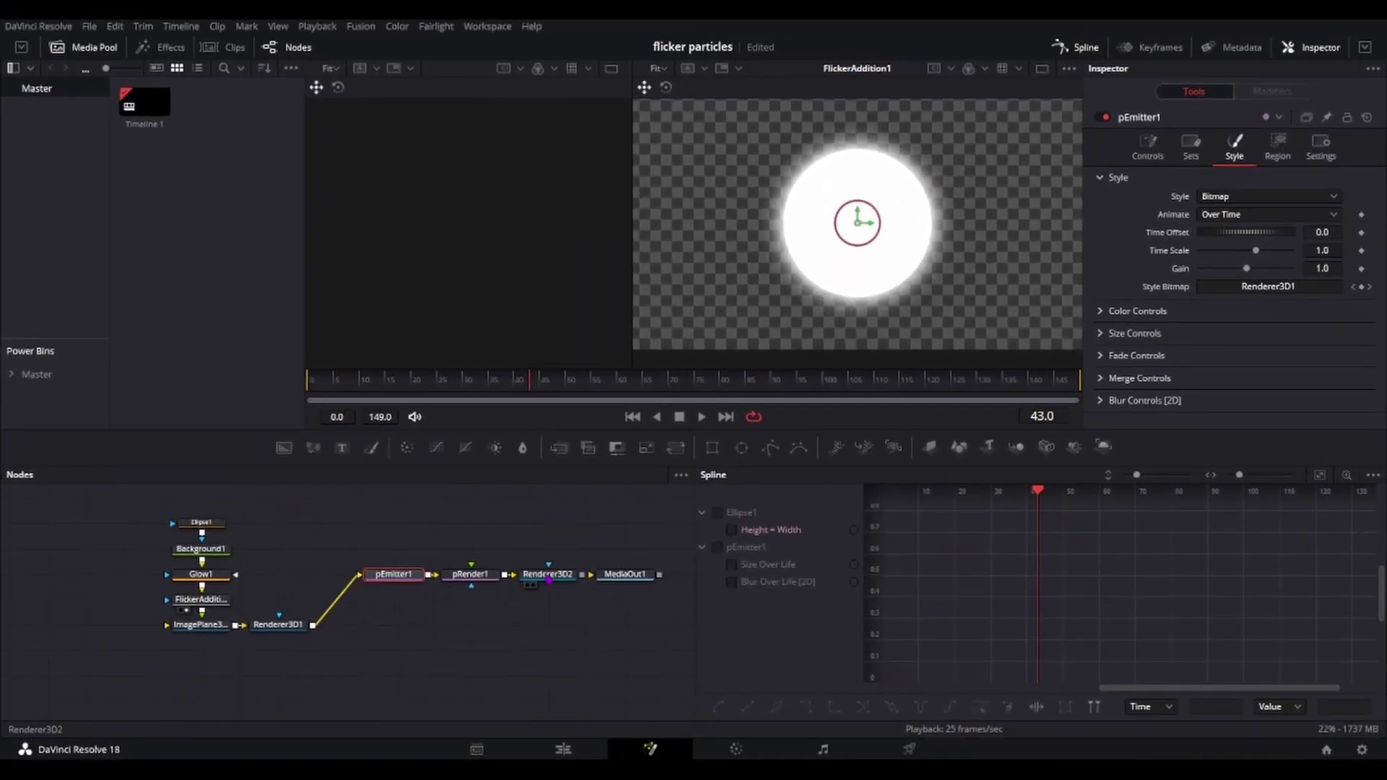
left_click(619, 579)
left_click(611, 586)
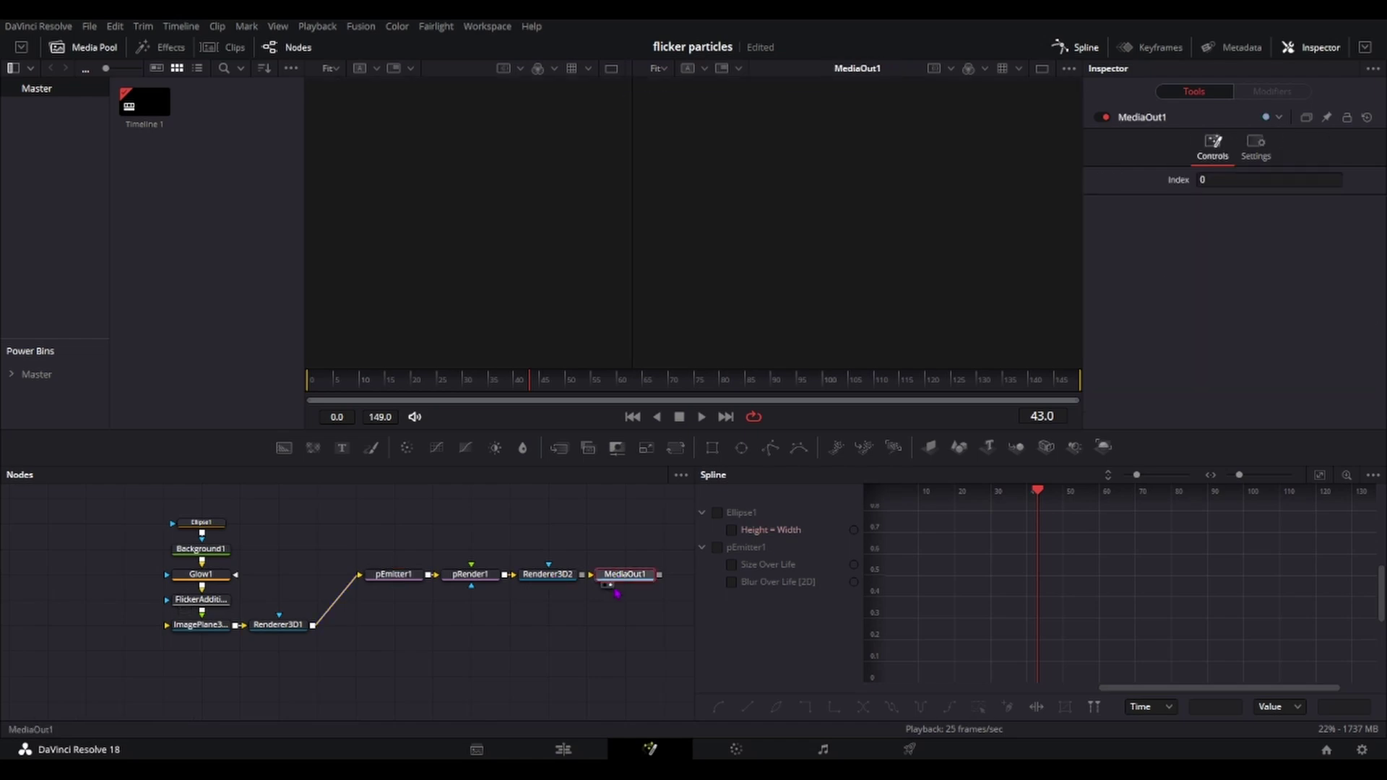
Keyframe pEmitter1's particle Number at 1000 on frame 0 and at 0 on frame 1
key("Home")
left_click(395, 579)
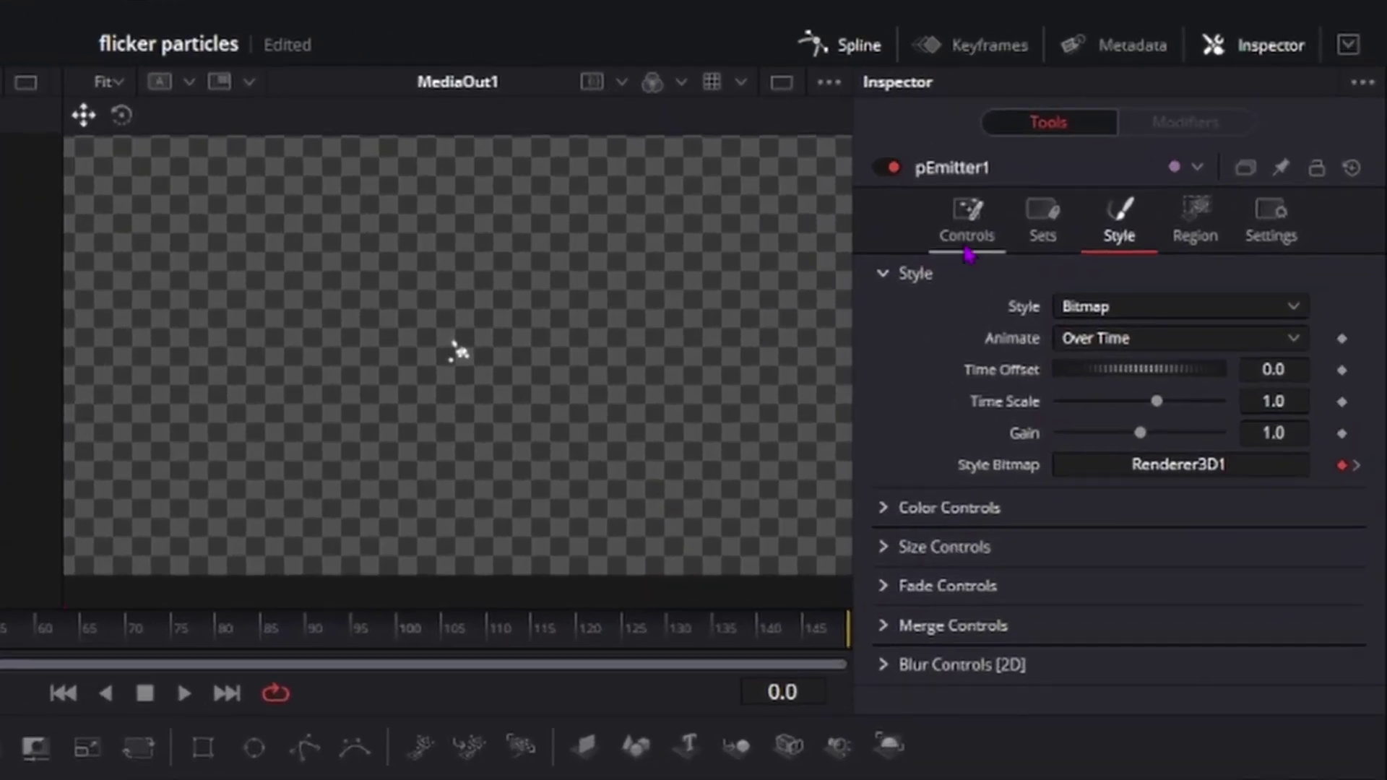
left_click(1148, 148)
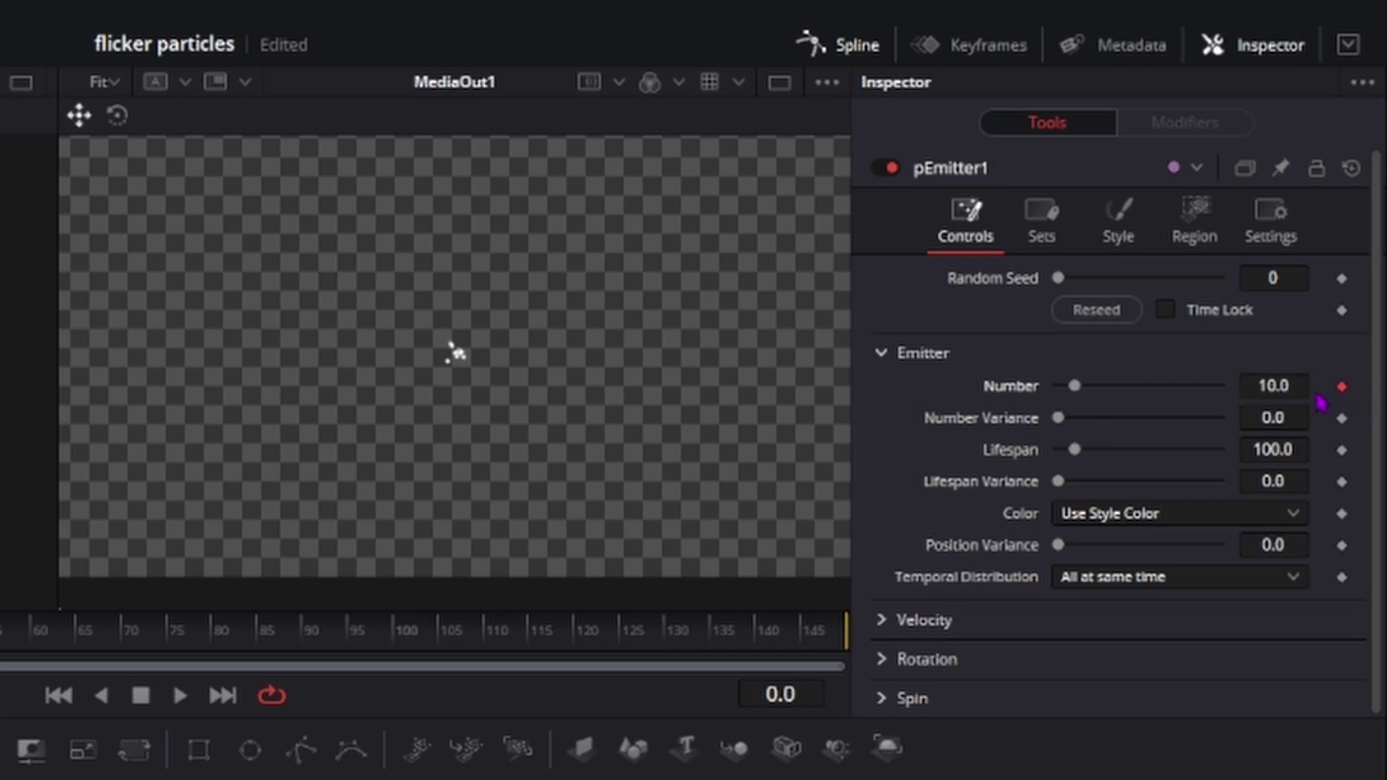
left_click(1279, 387)
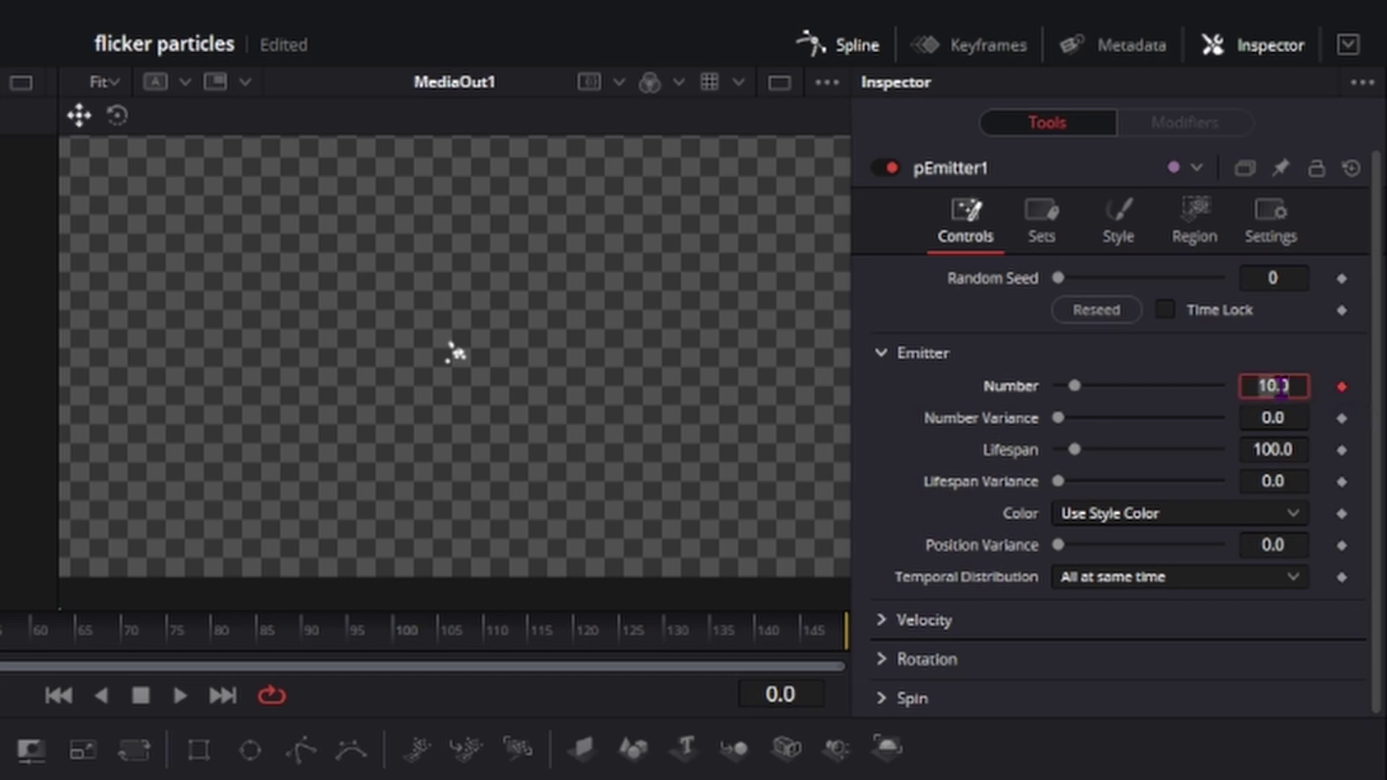
type("1000")
key("Tab")
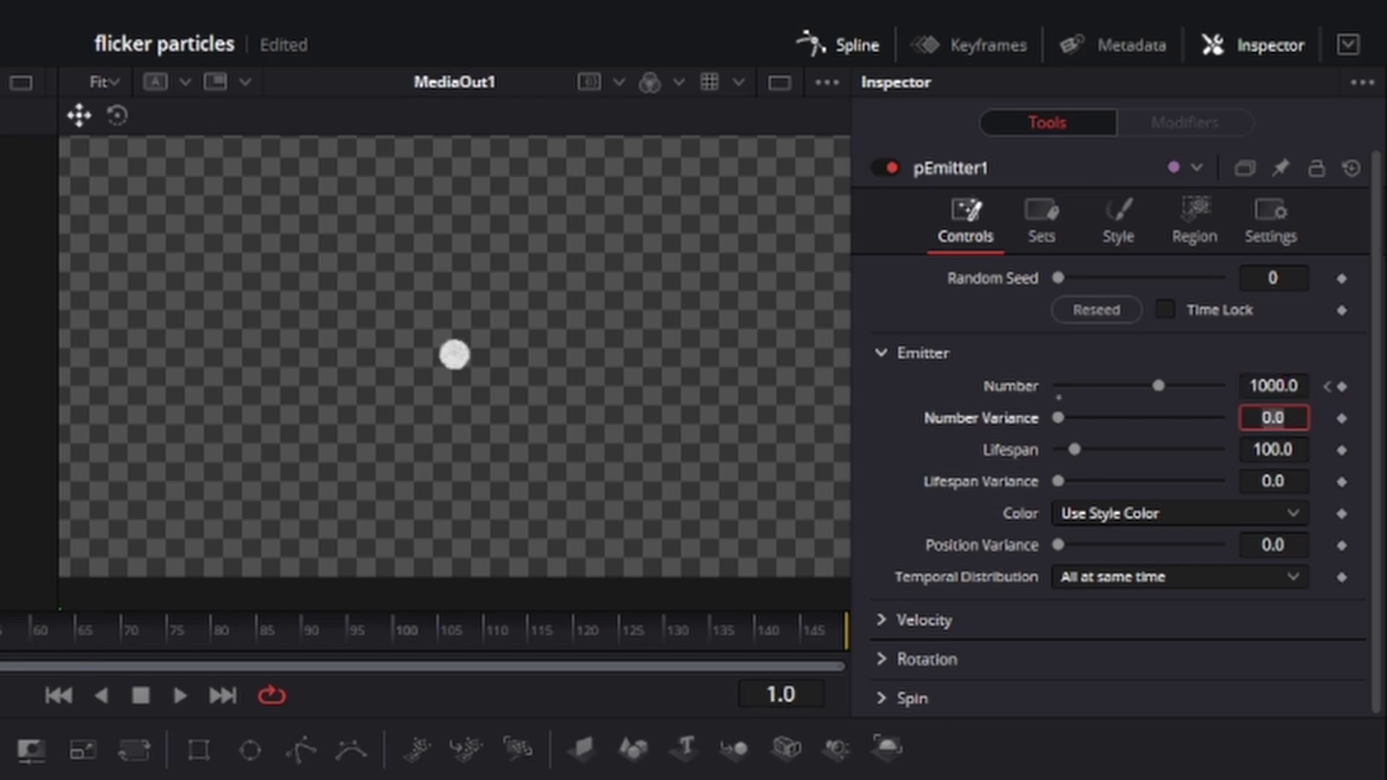
left_click_drag(1160, 388, 667, 410)
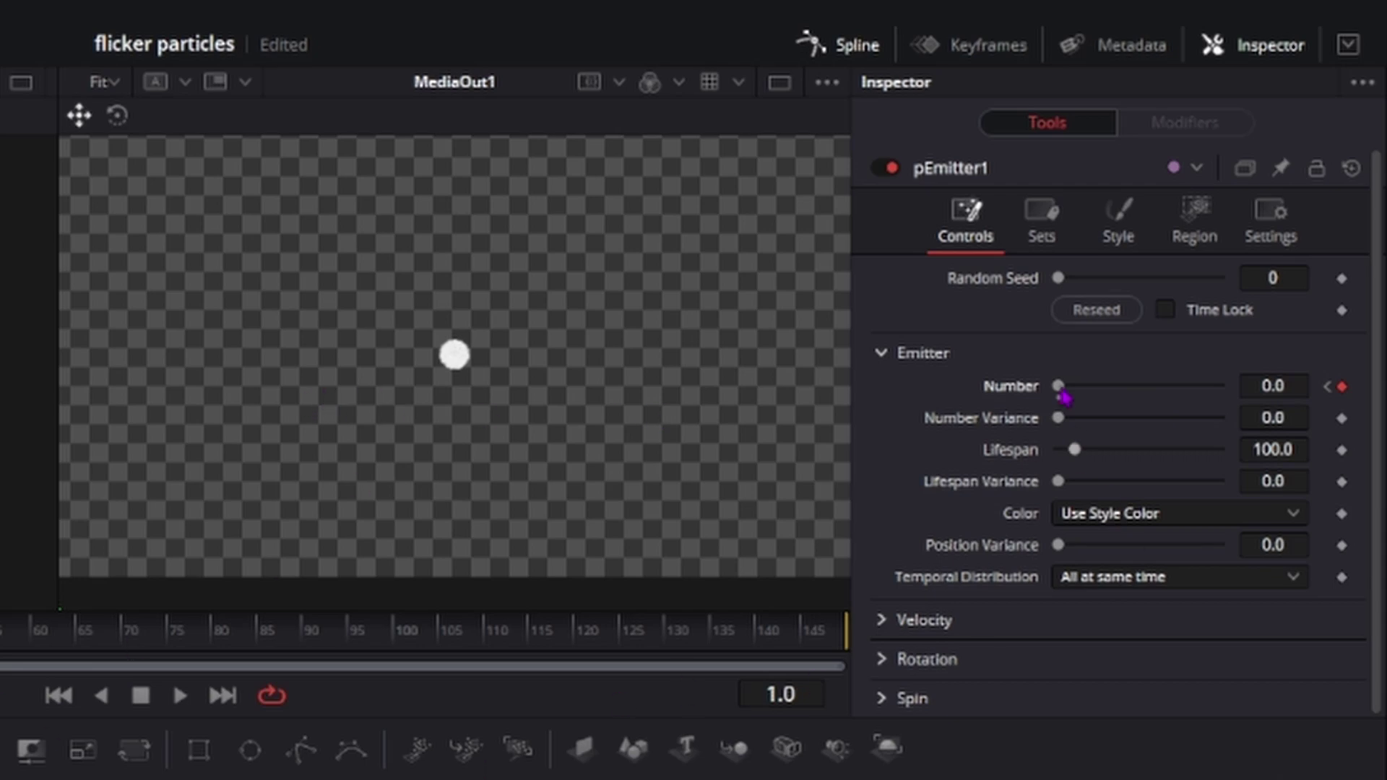
Change pEmitter1's region to Cube and set its width, height and depth to 4
left_click(1200, 218)
left_click(1164, 308)
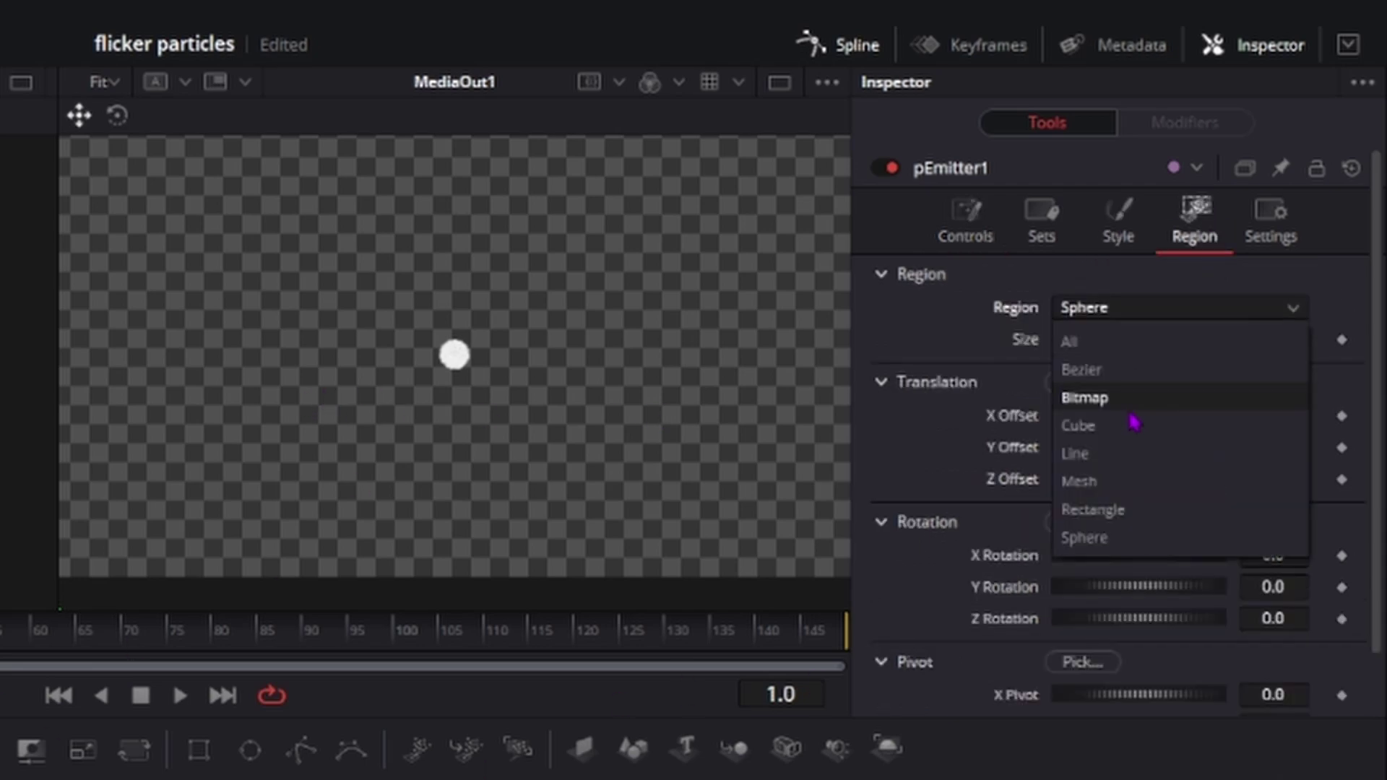
left_click(1135, 425)
left_click(1270, 383)
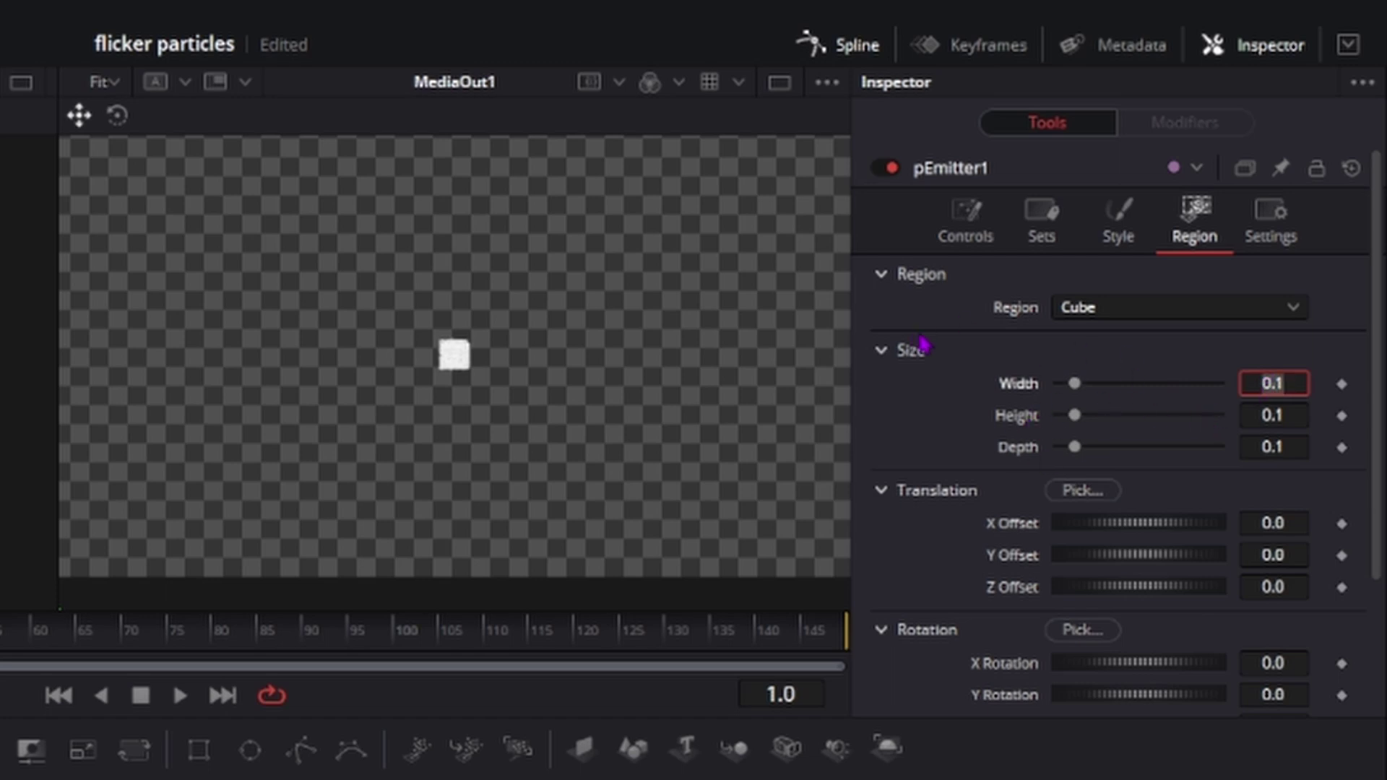
key("Tab")
type("4")
key("Tab")
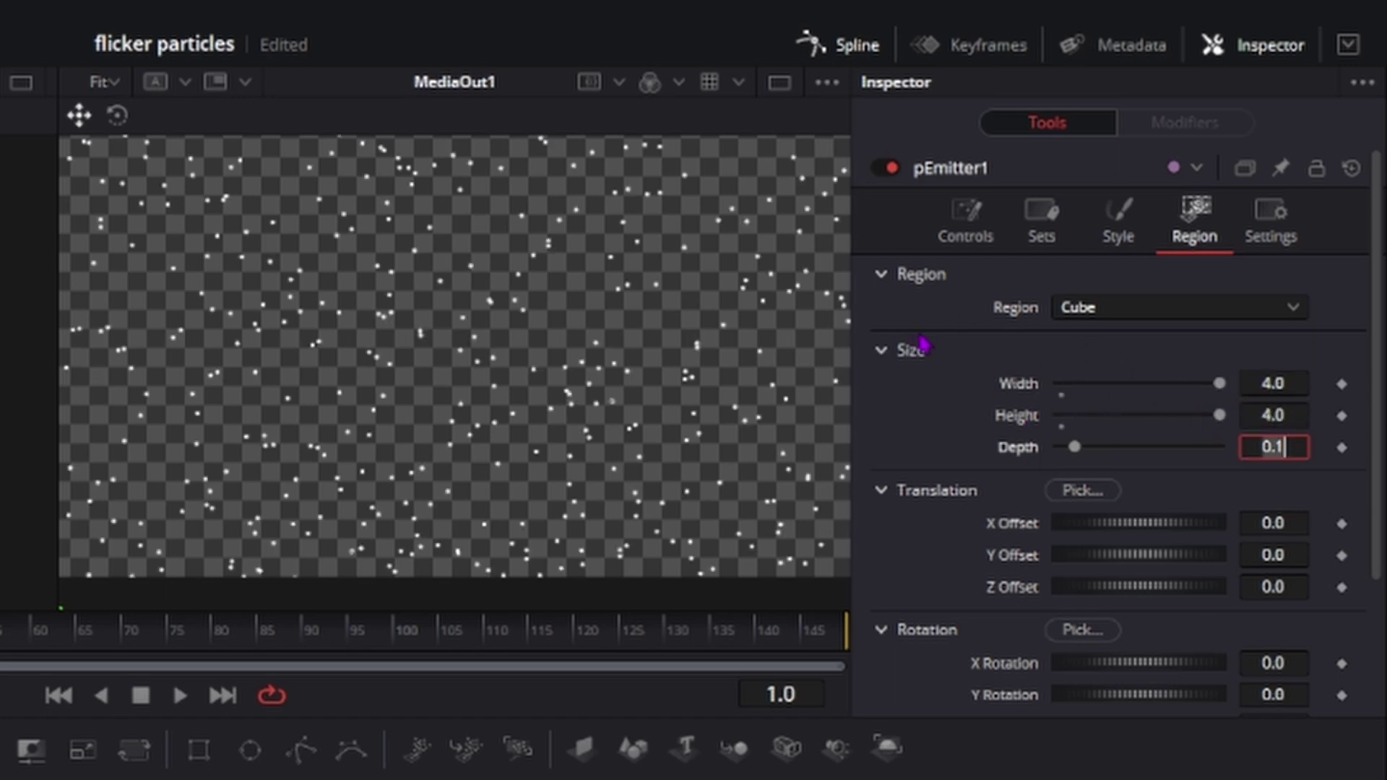
type("4")
key("Tab")
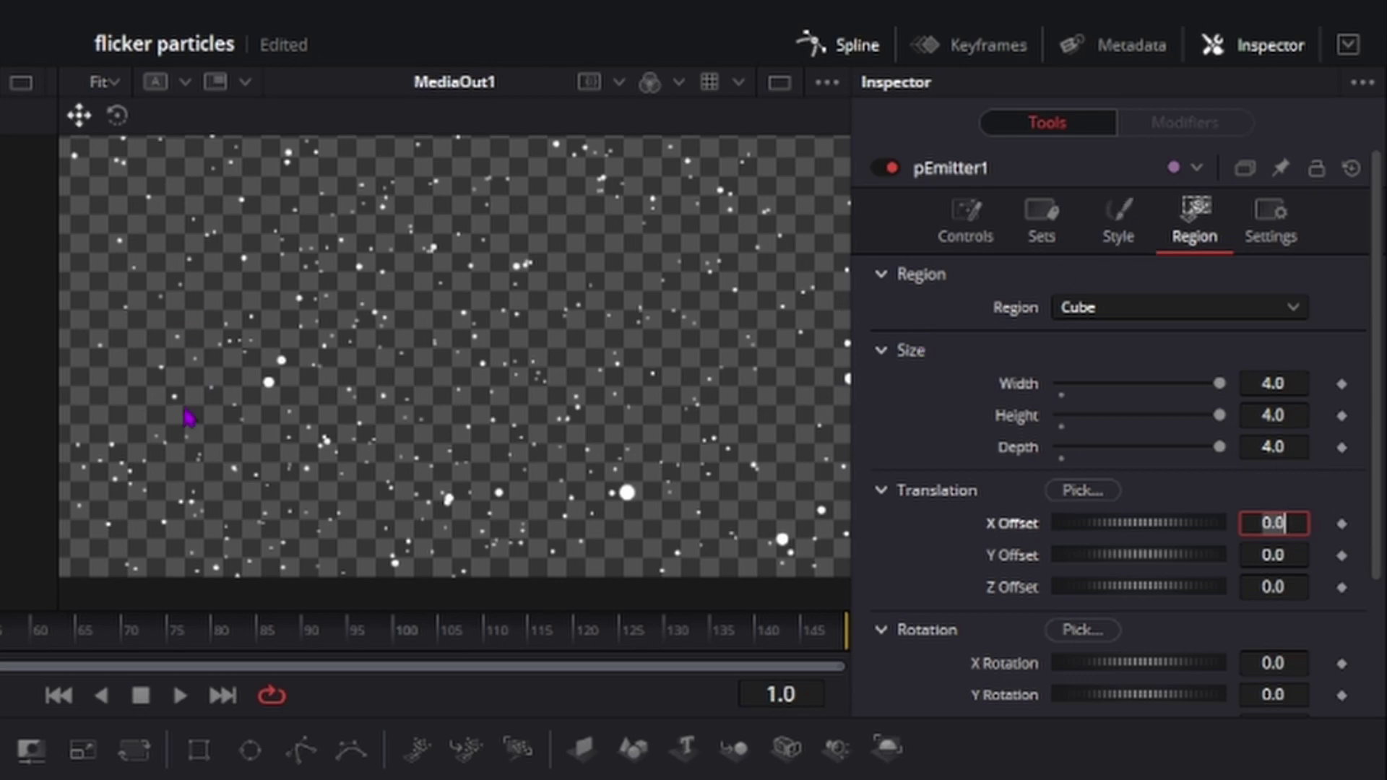
Set pEmitter1's Velocity to 0.055 and its Angle Variance to 75.7
left_click(966, 220)
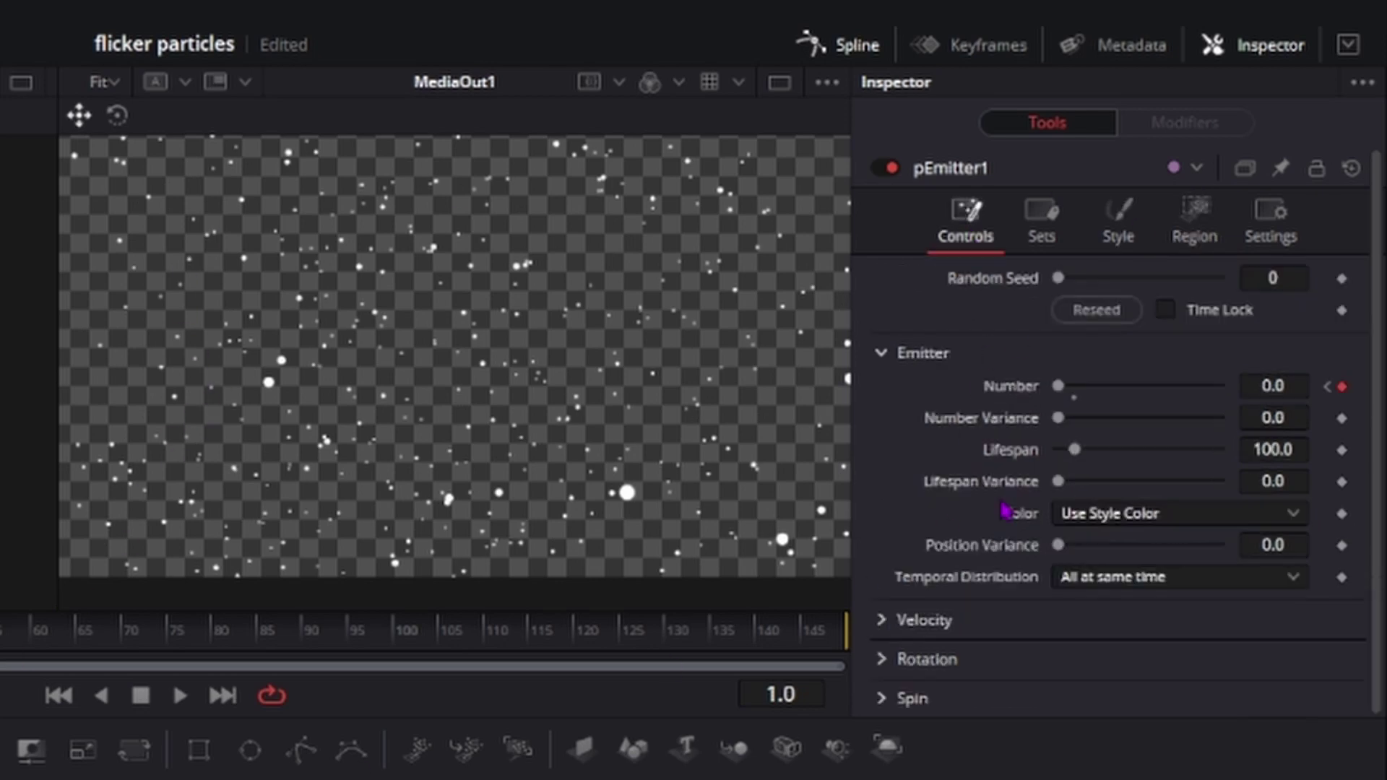
left_click(903, 622)
scroll(1115, 430, "down", 3)
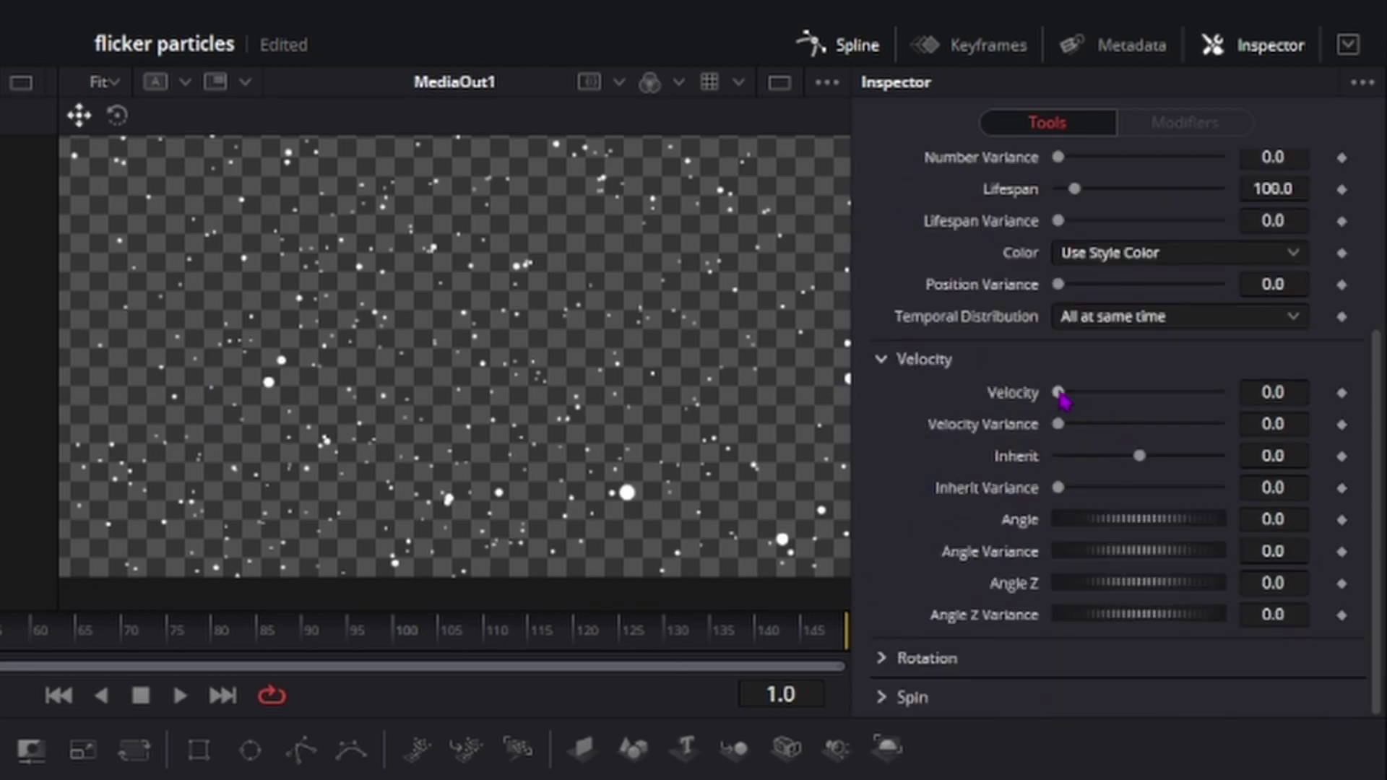
left_click_drag(1061, 394, 1068, 401)
left_click(969, 525)
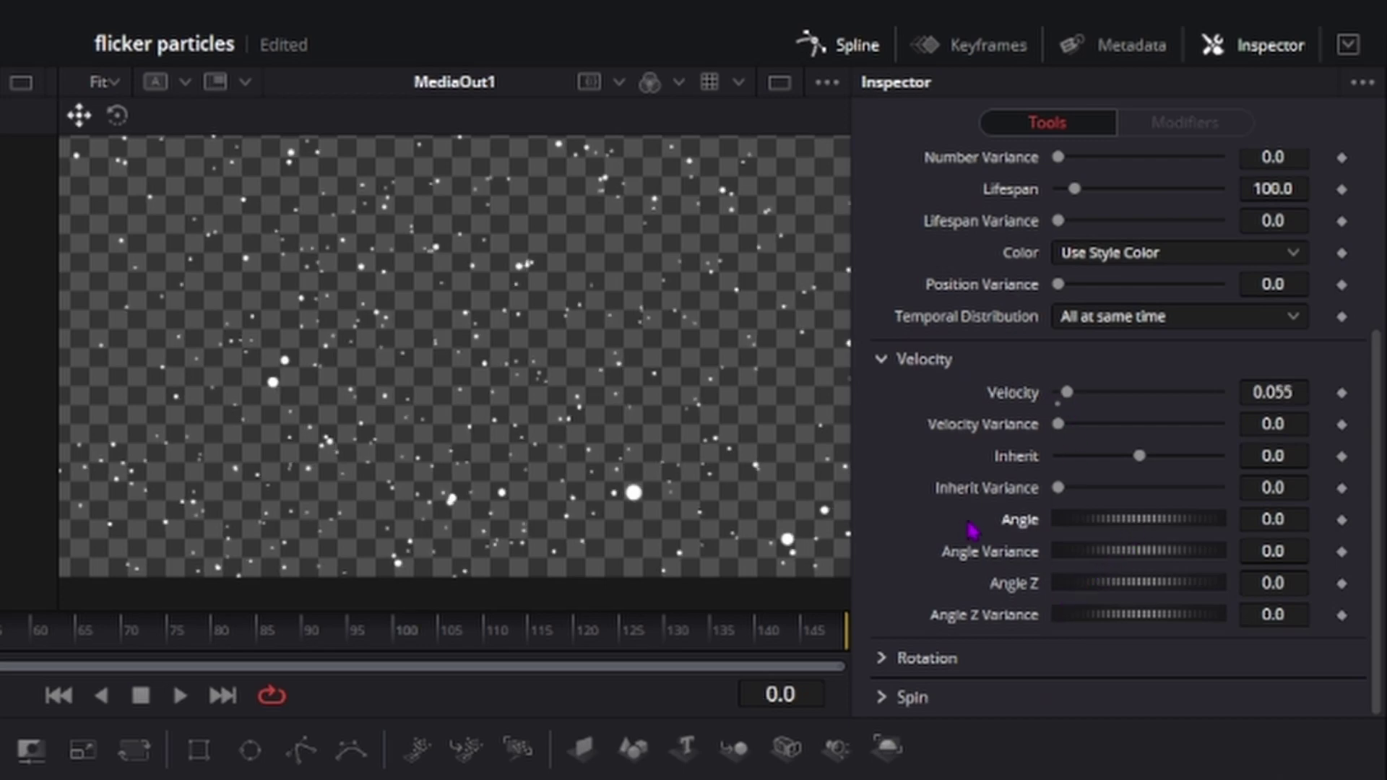
left_click_drag(1087, 562, 1131, 563)
Play the composition from the start to check how the particles move and how long they last
key("space")
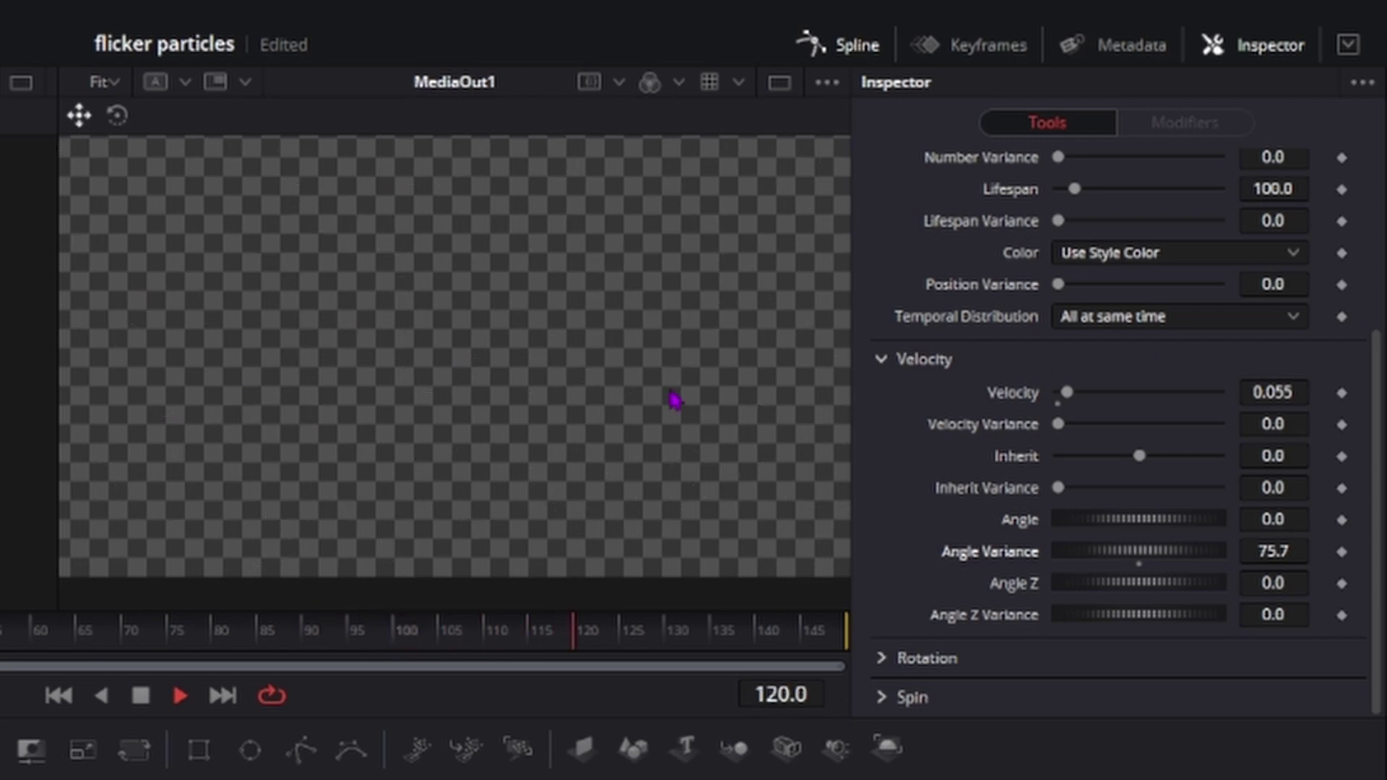
key("space")
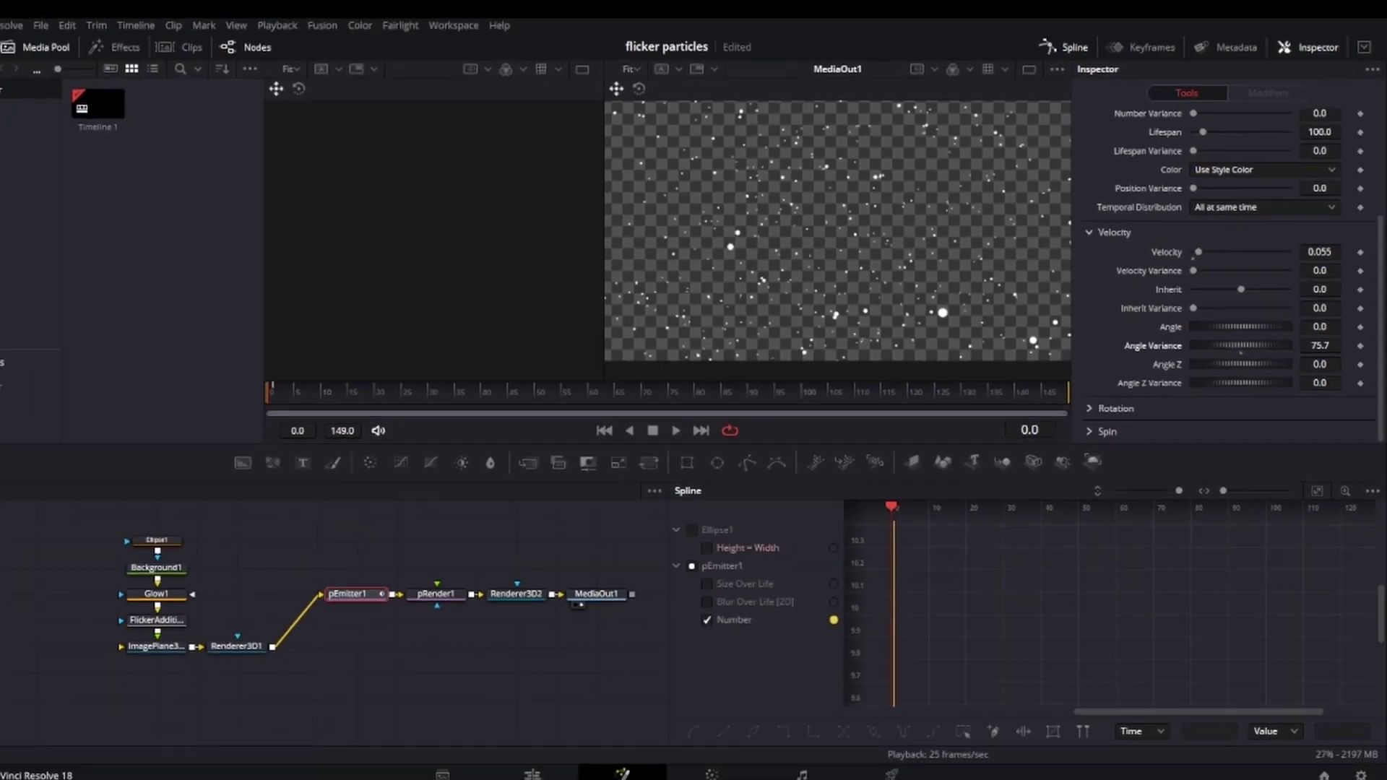
key("space")
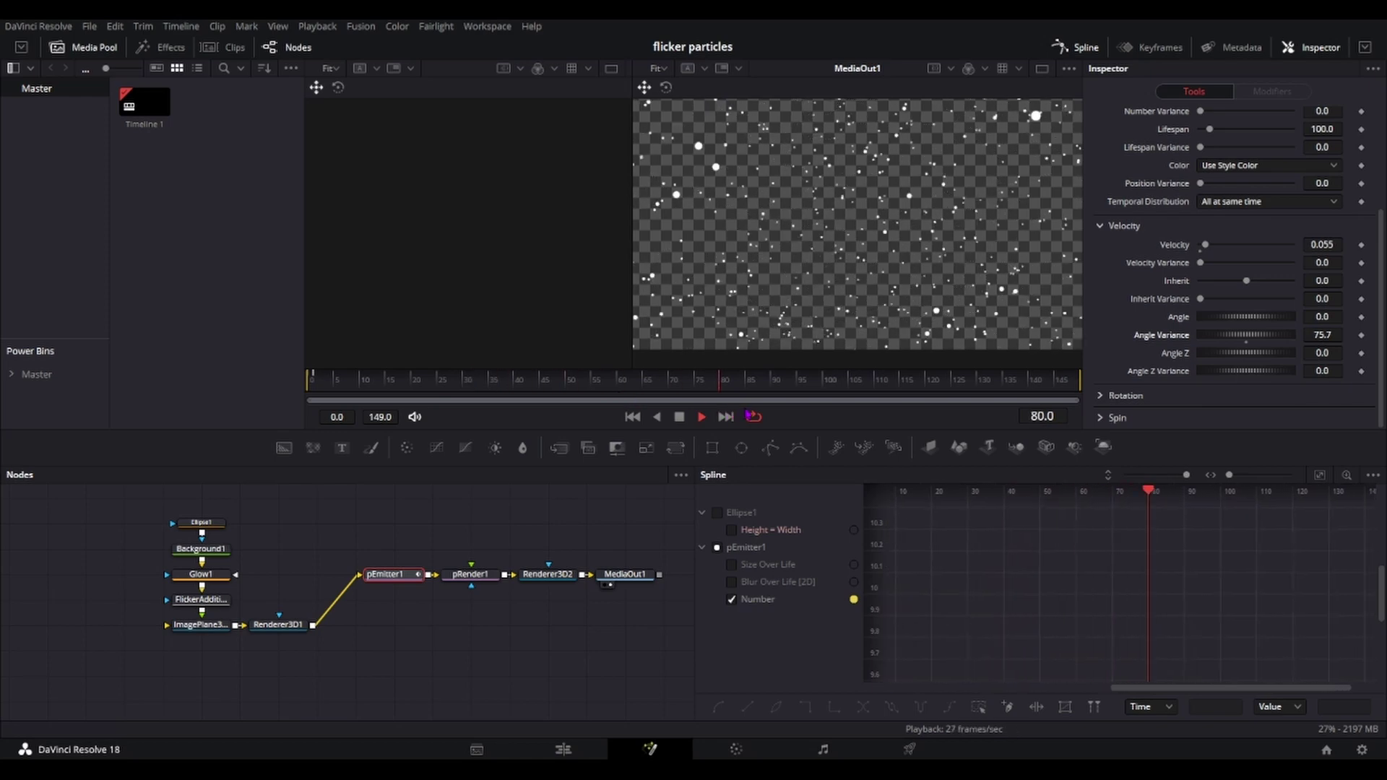
key("space")
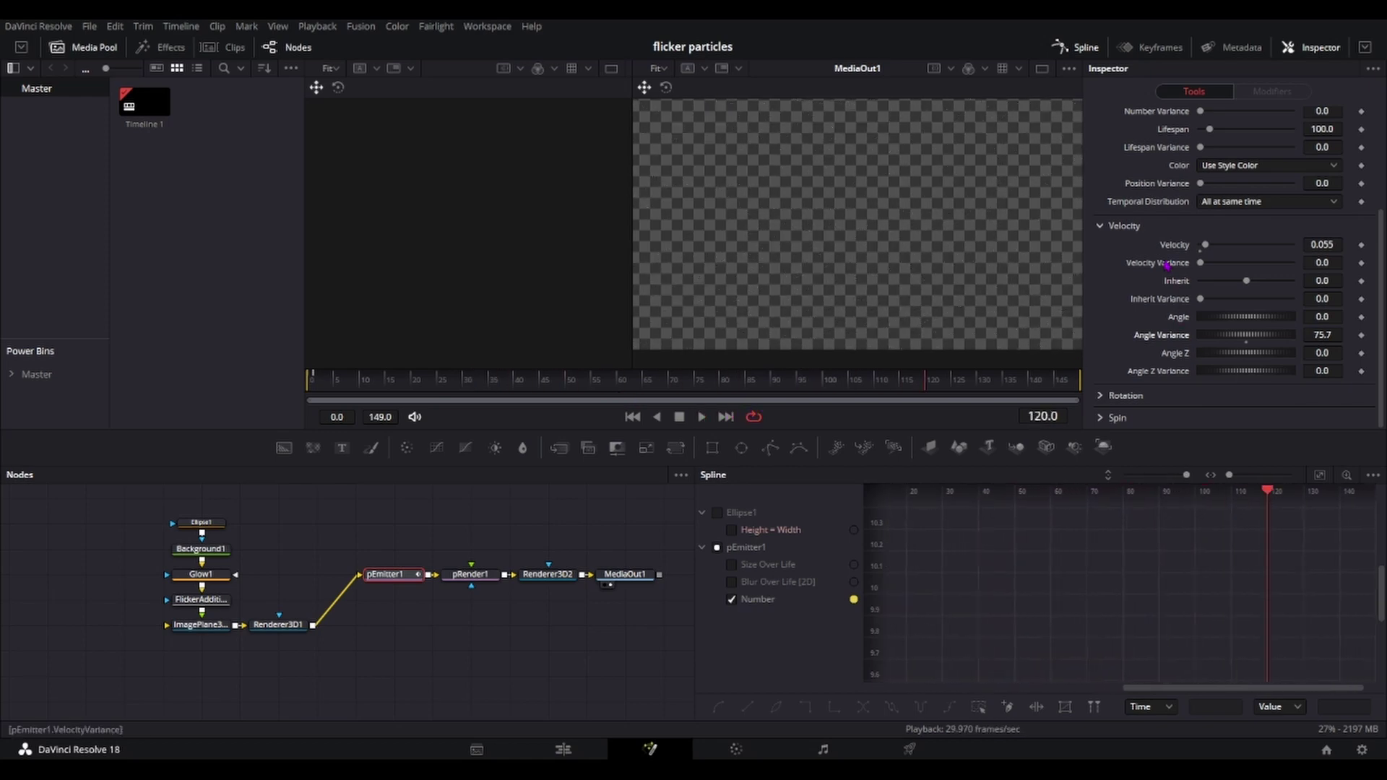
Return to pEmitter1's emitter settings and move the playhead to frame 149
scroll(1167, 266, "up", 4)
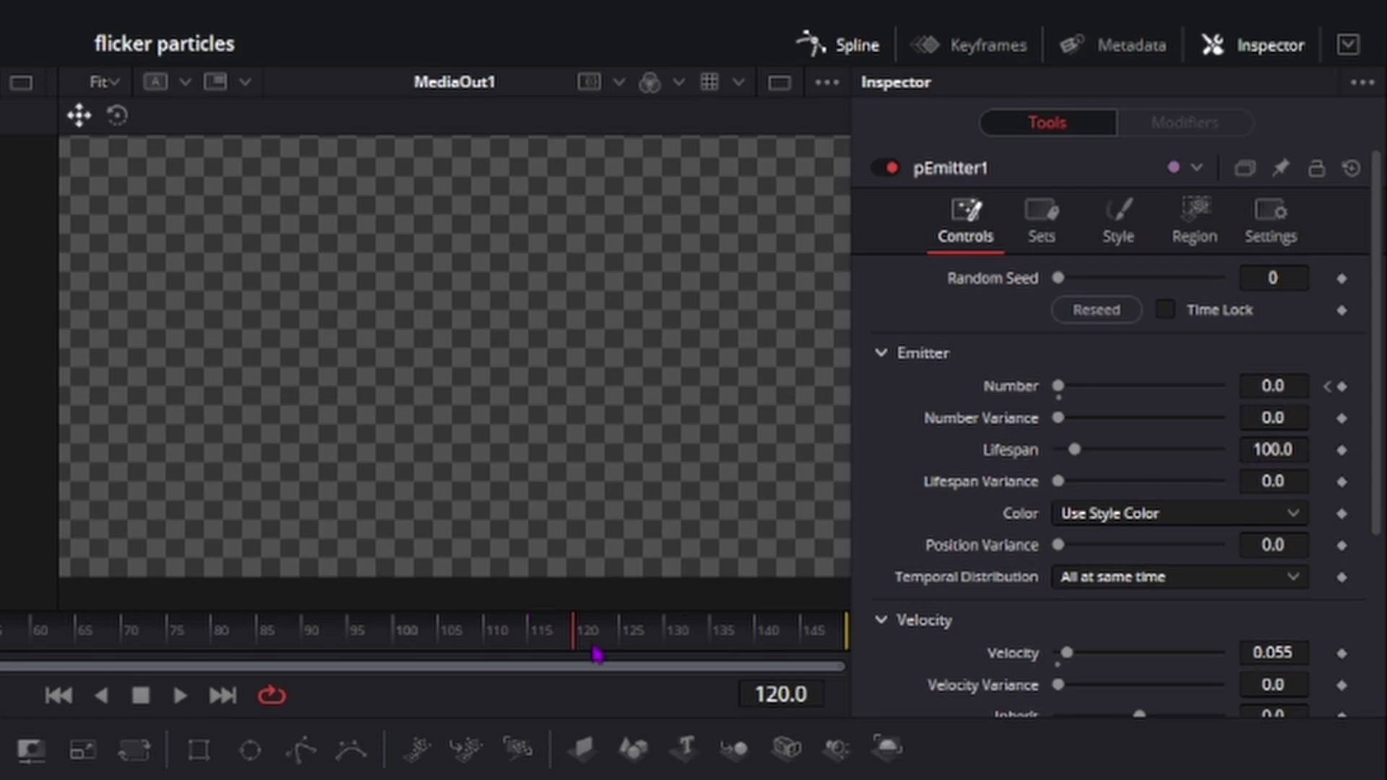
left_click_drag(836, 629, 814, 625)
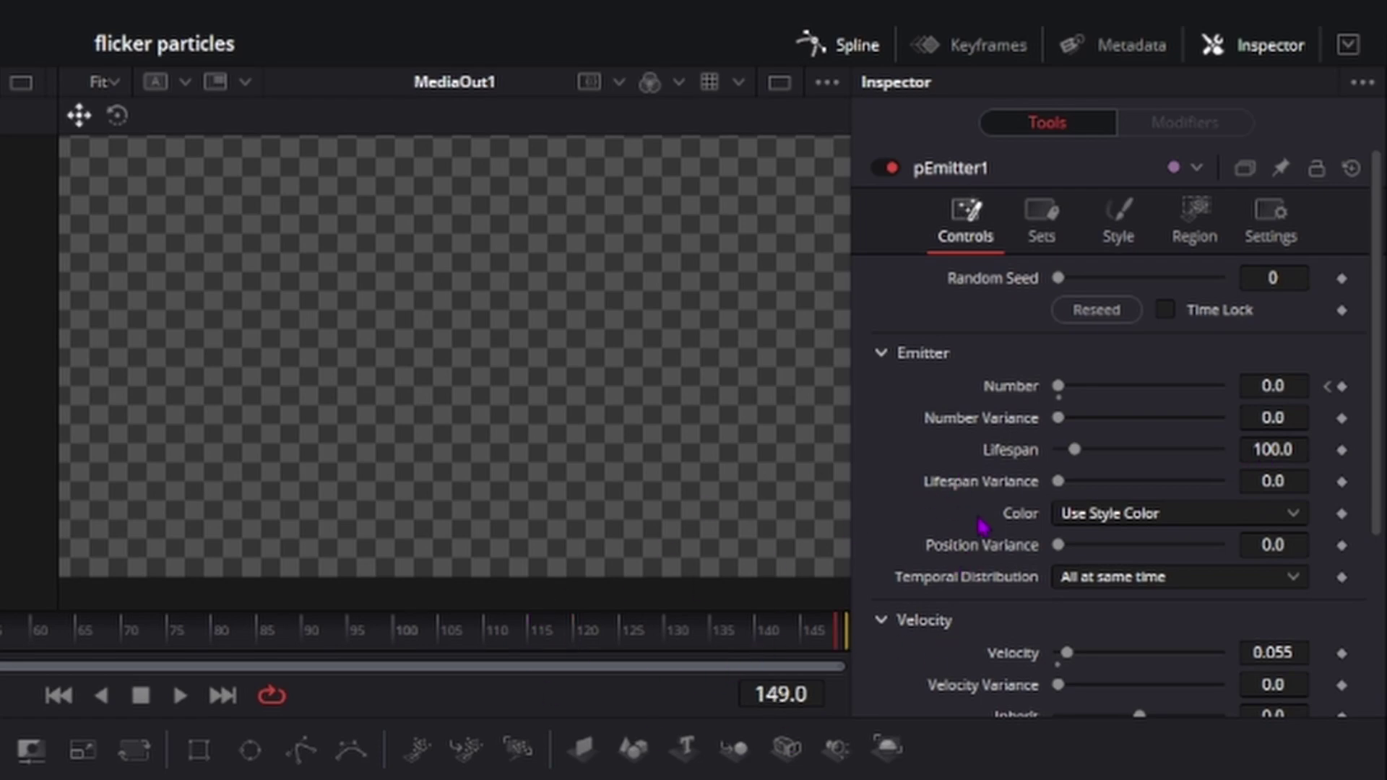